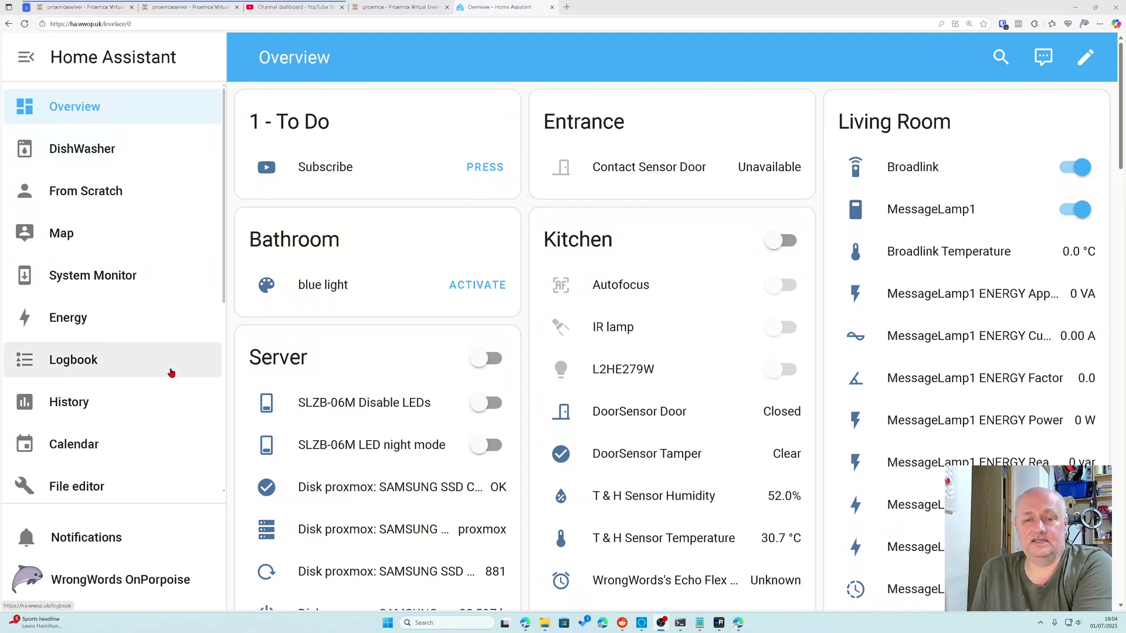
- Open Settings > People and inspect the person's login, administrator rights and LYA-L29 device
scroll(162, 355, down, 4)
scroll(162, 355, down, 5)
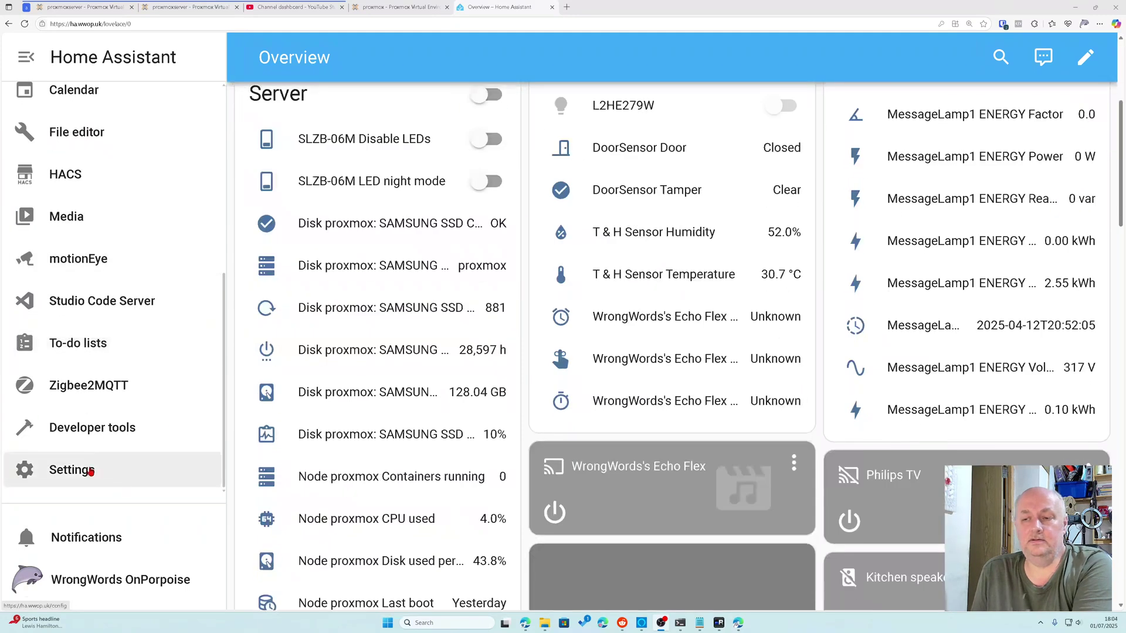
click(90, 471)
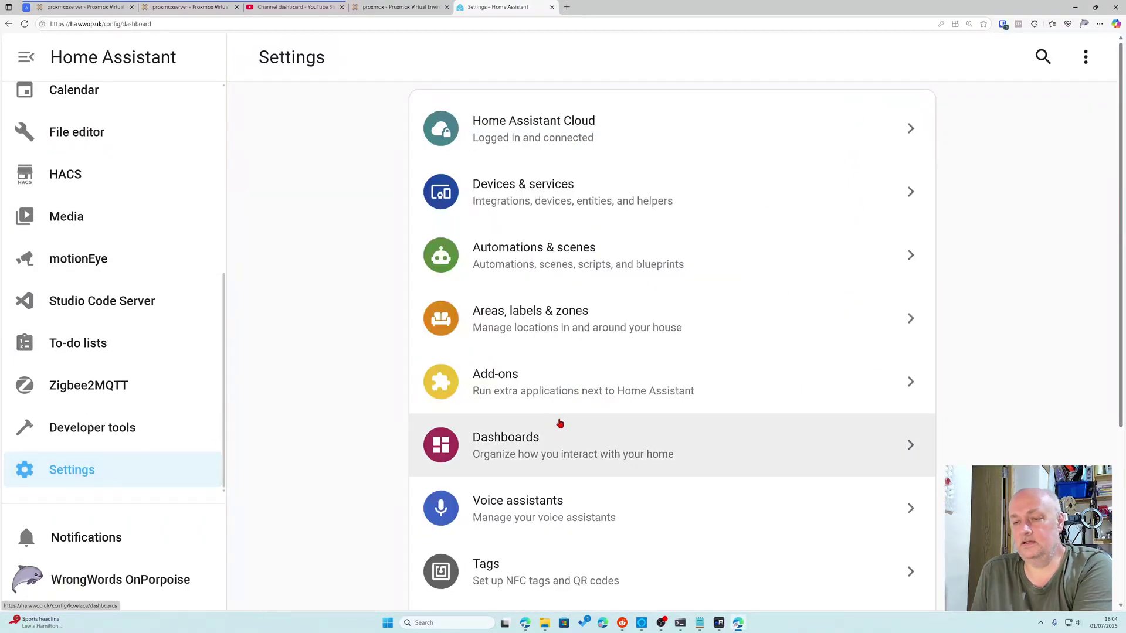
scroll(557, 422, down, 5)
click(531, 397)
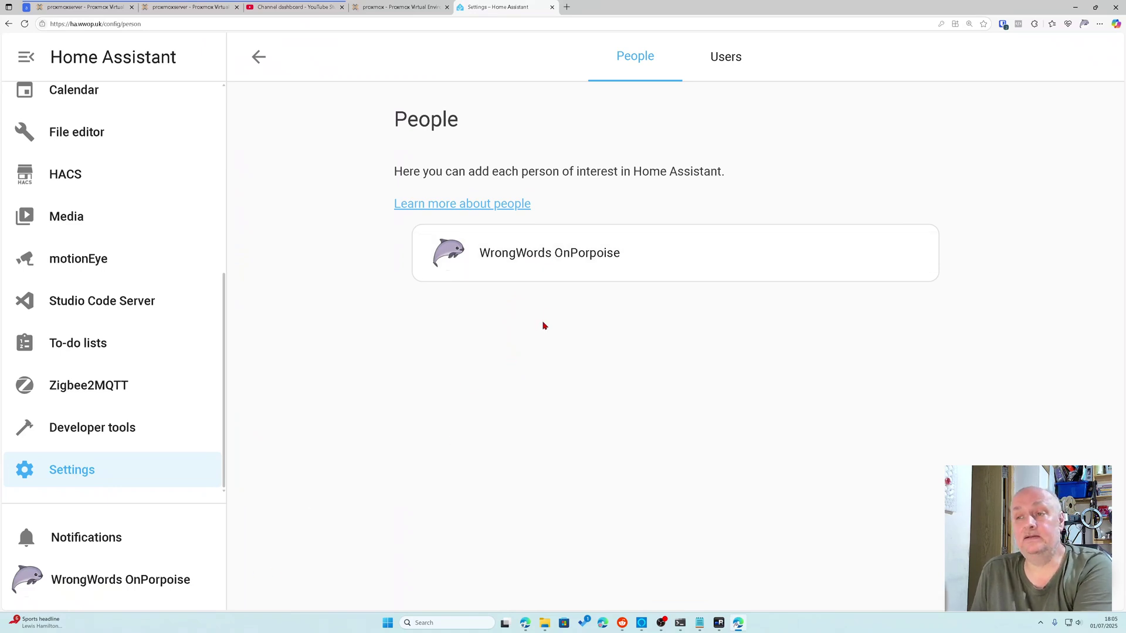
click(539, 258)
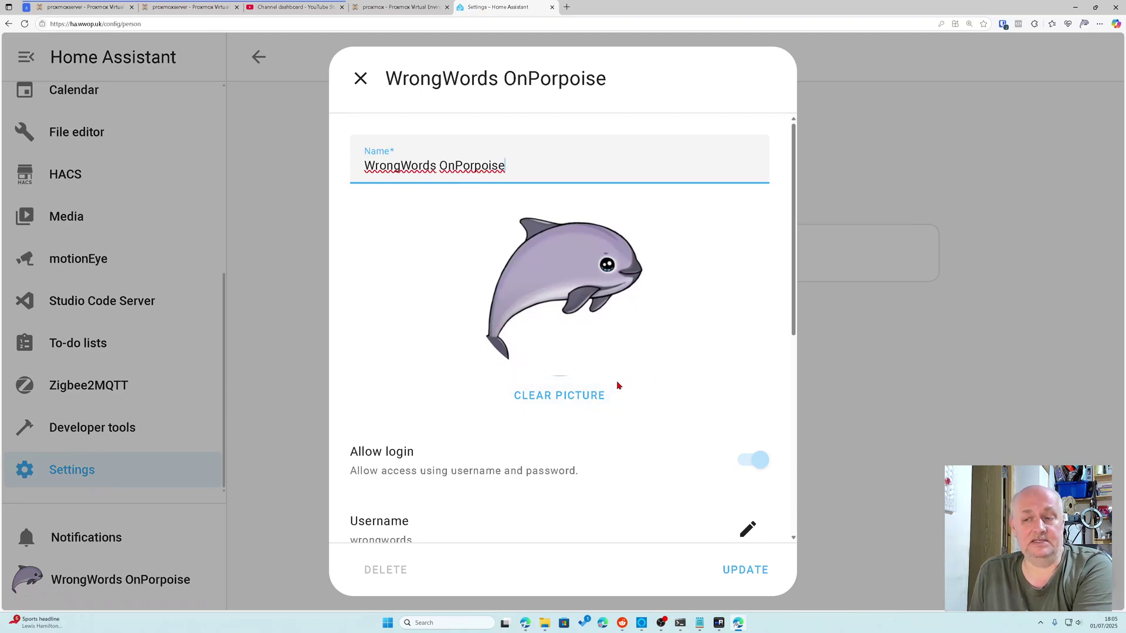
scroll(616, 386, down, 7)
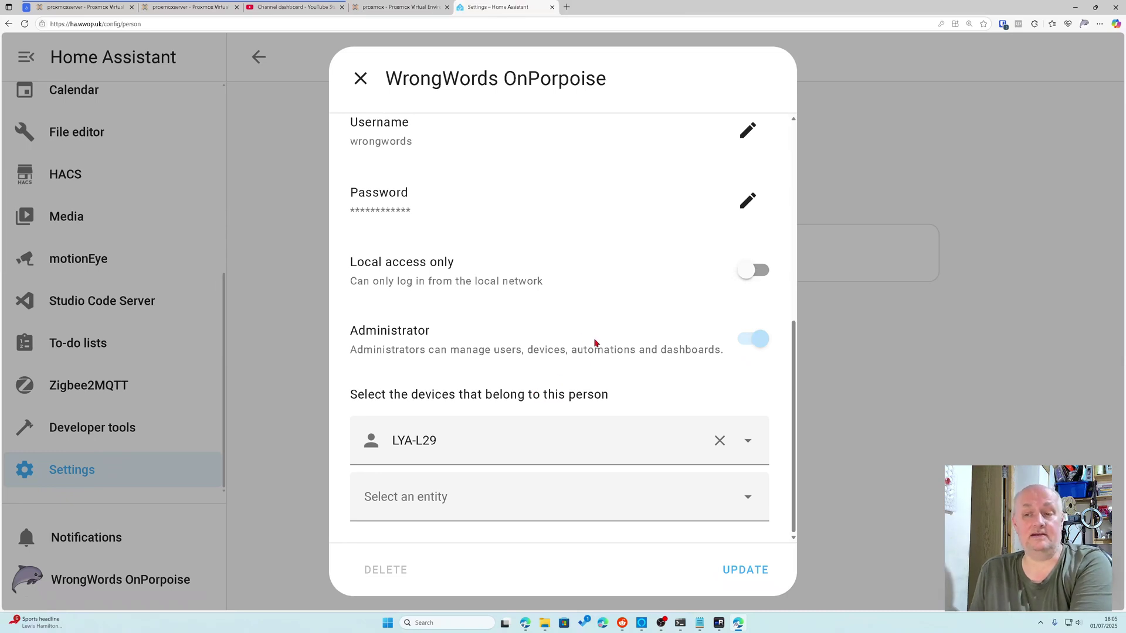
- Close the person's details dialog without making changes
click(368, 91)
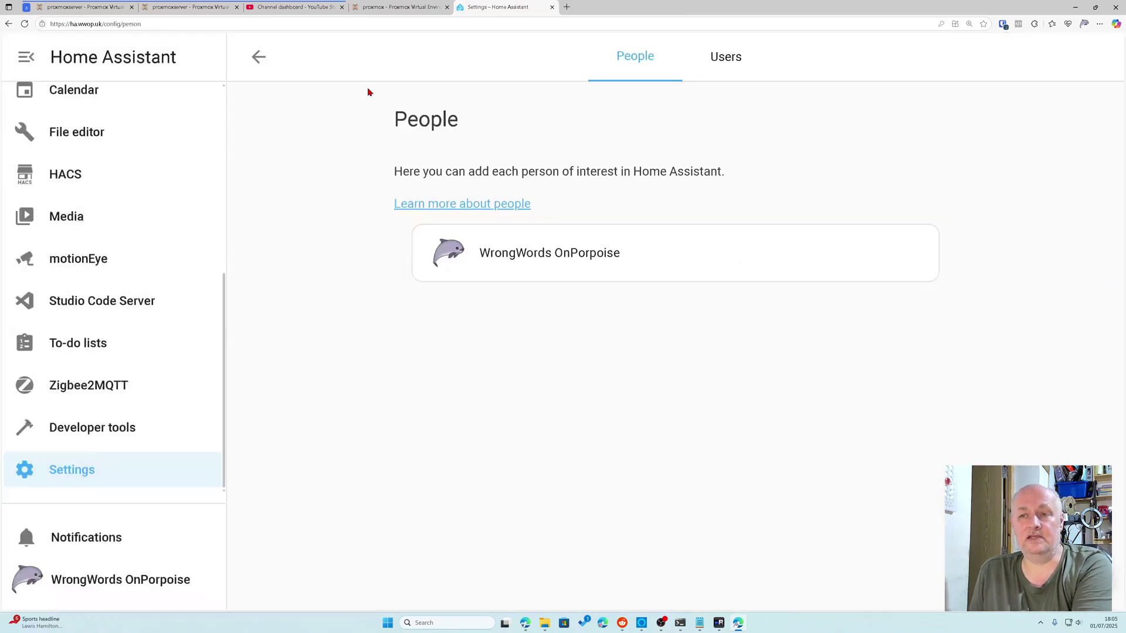
scroll(146, 297, up, 2)
scroll(141, 296, down, 2)
scroll(146, 323, up, 5)
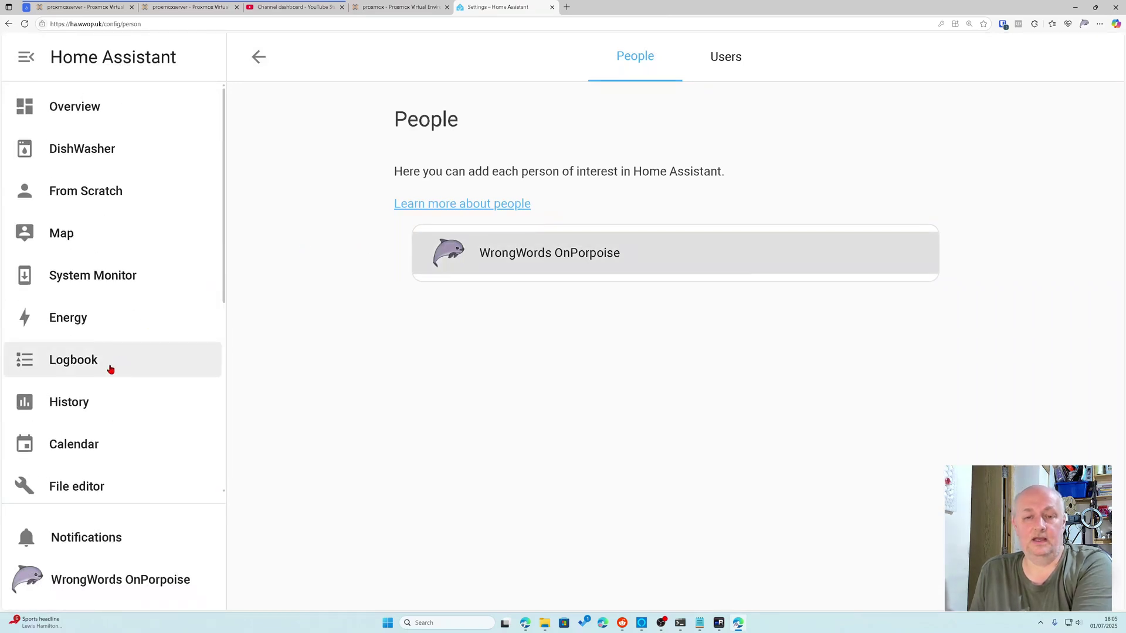
scroll(108, 389, down, 5)
- Create a new automation from scratch under Automations & scenes
click(70, 477)
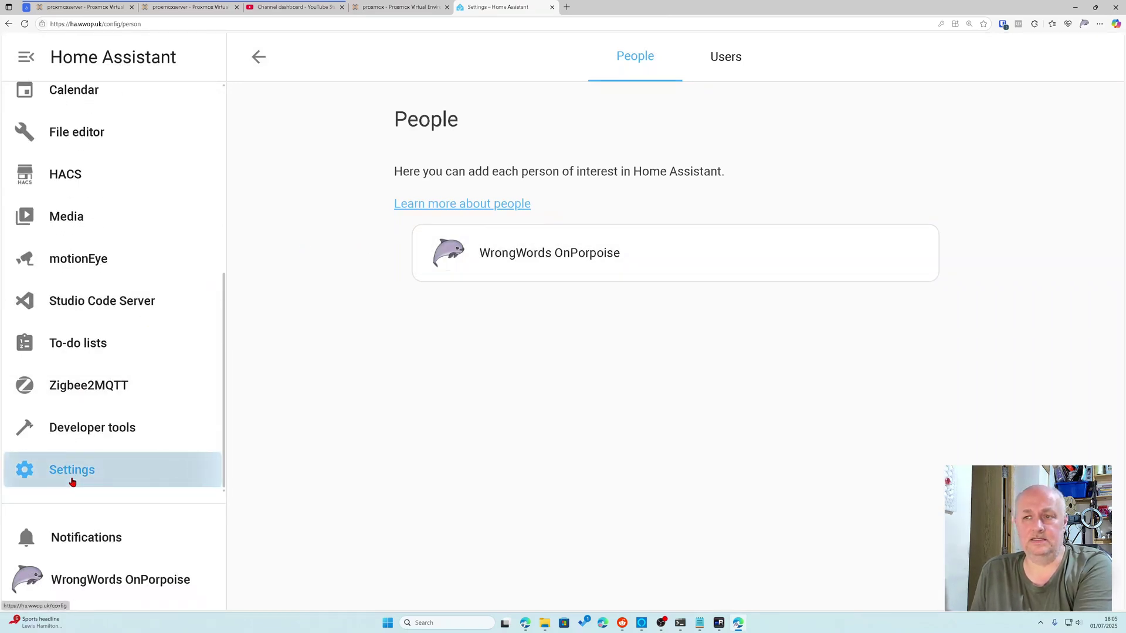
click(528, 269)
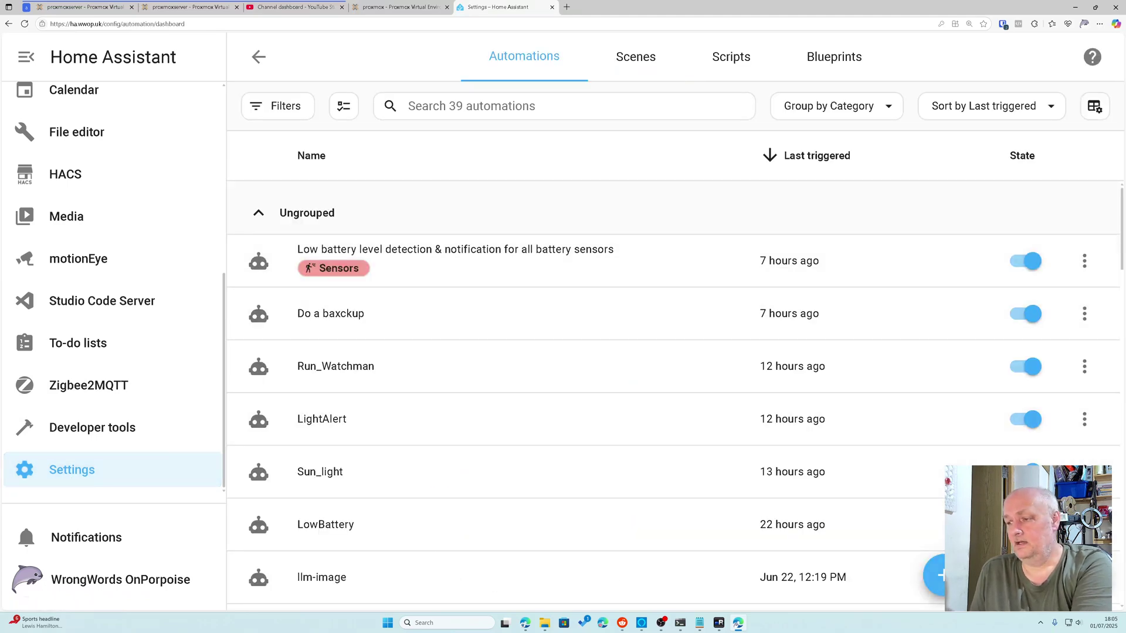
click(936, 575)
click(547, 320)
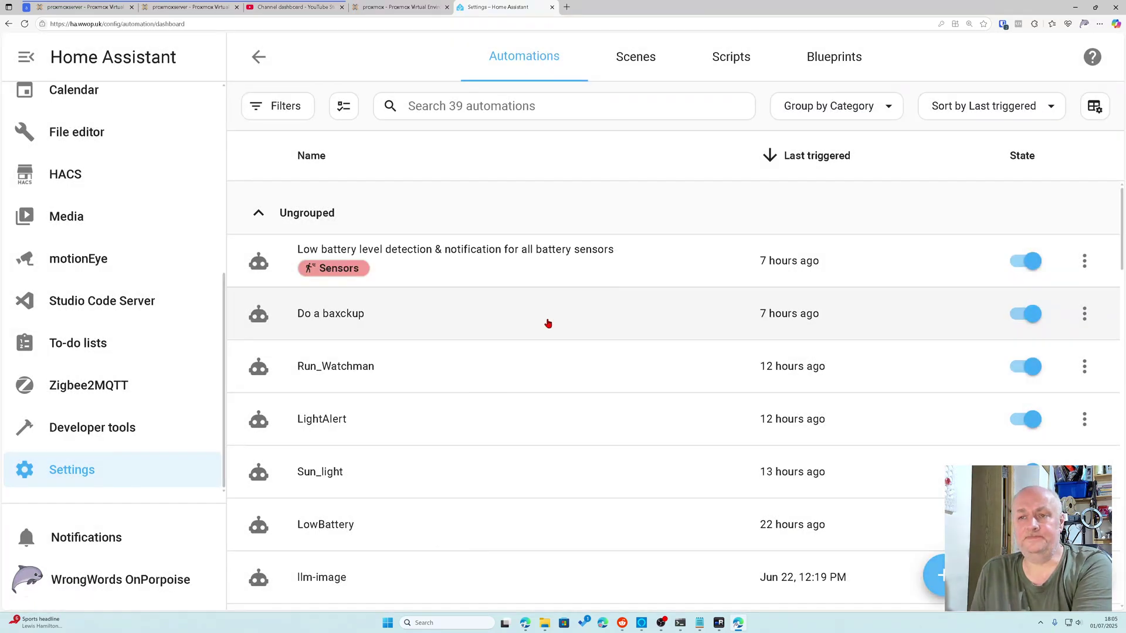
- Add a Zone trigger watching the person's location, firing on entering the Home zone
click(326, 208)
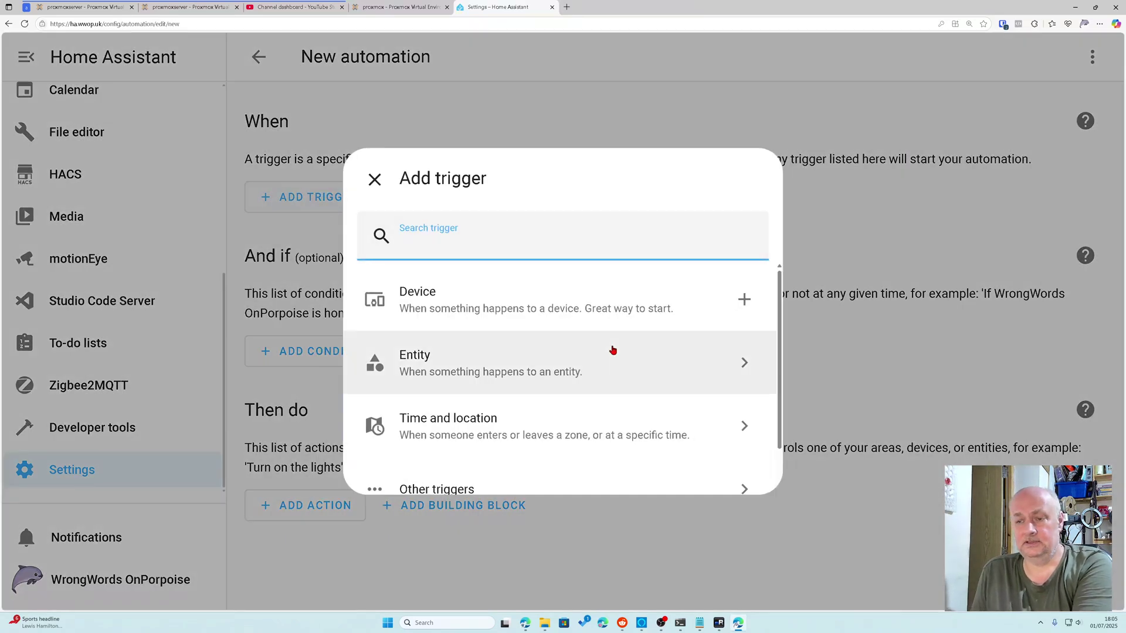
click(486, 426)
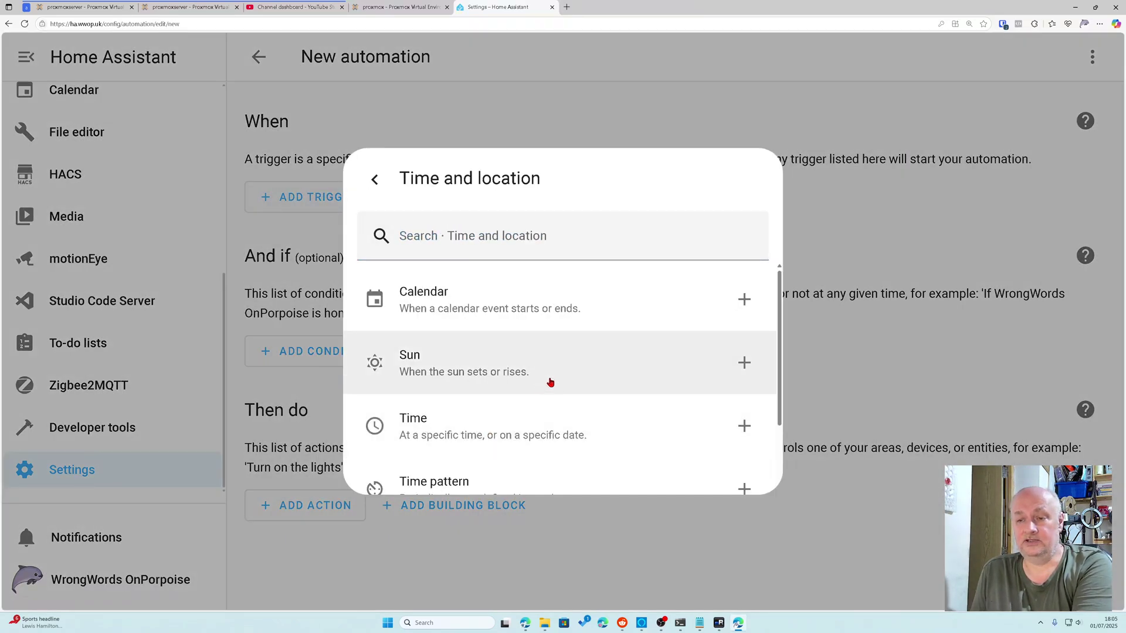
scroll(551, 382, down, 2)
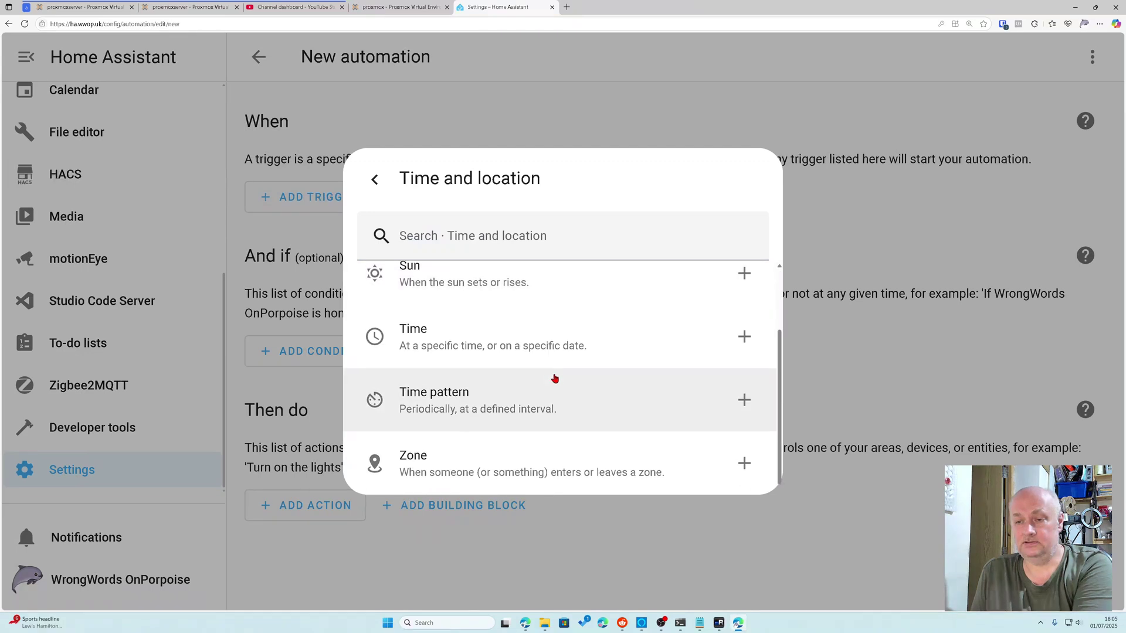
click(467, 470)
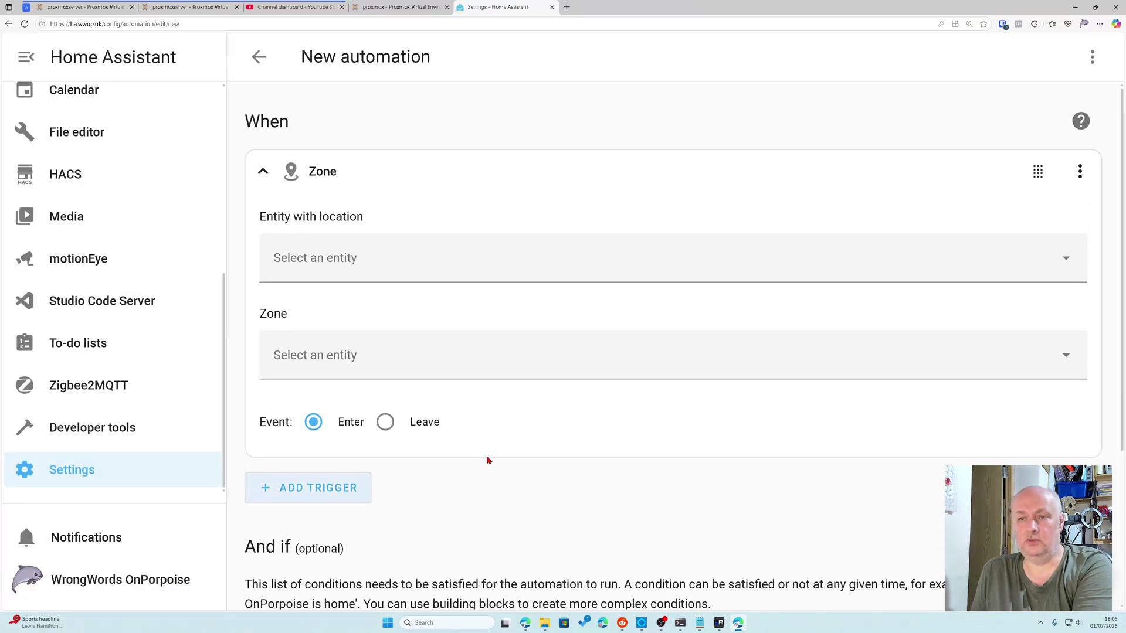
click(498, 260)
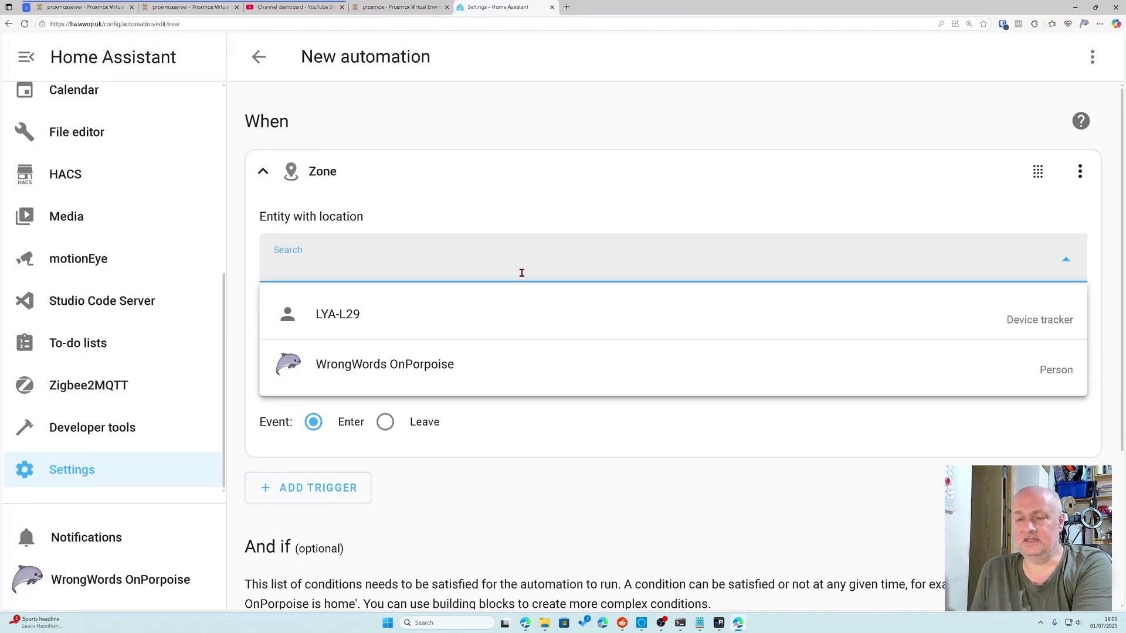
click(404, 375)
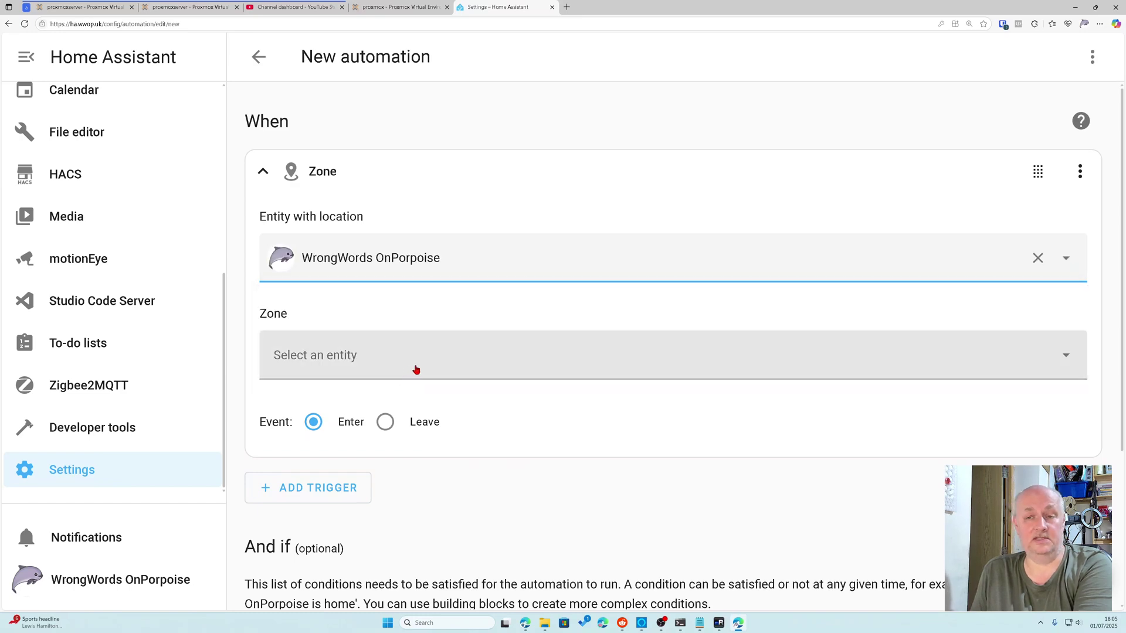
click(416, 369)
click(353, 430)
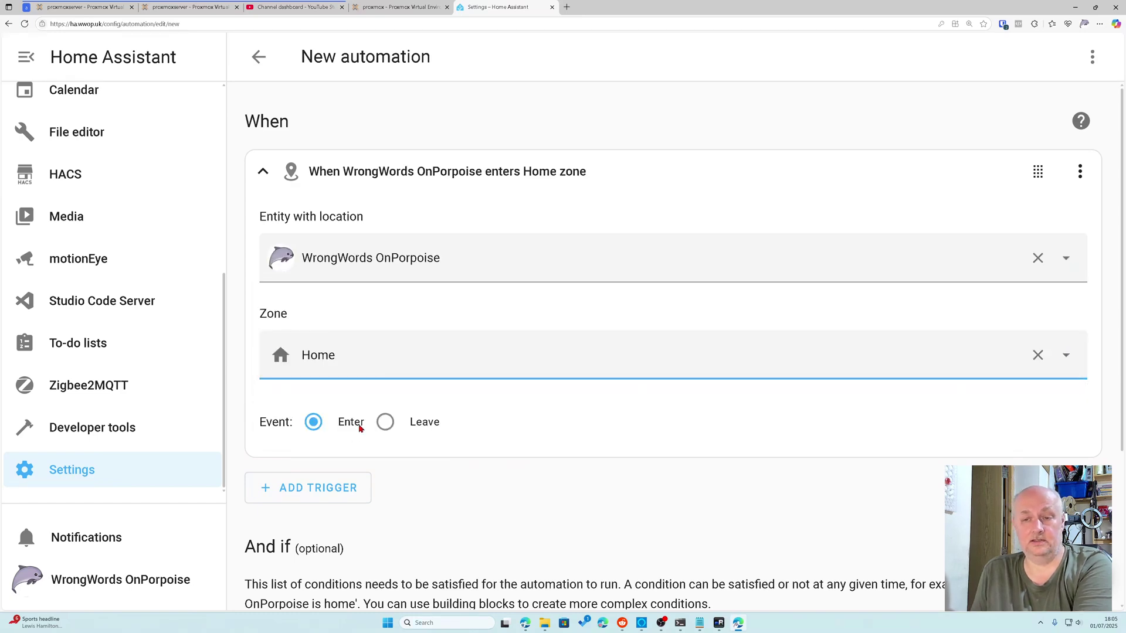
- Add a Device action to the automation
scroll(327, 436, down, 4)
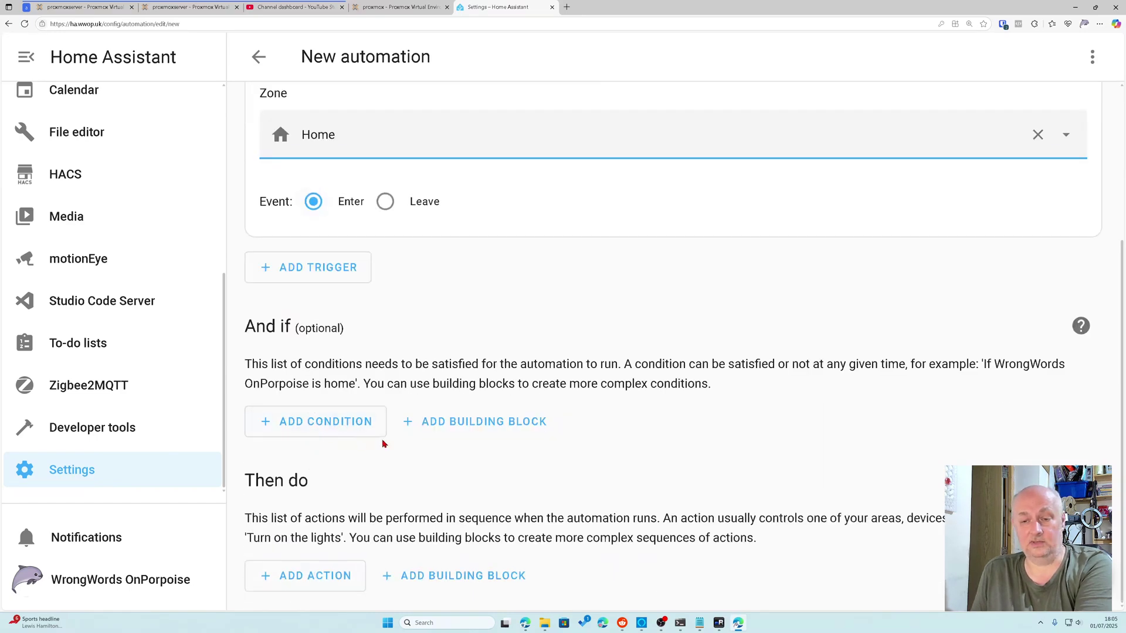
click(303, 588)
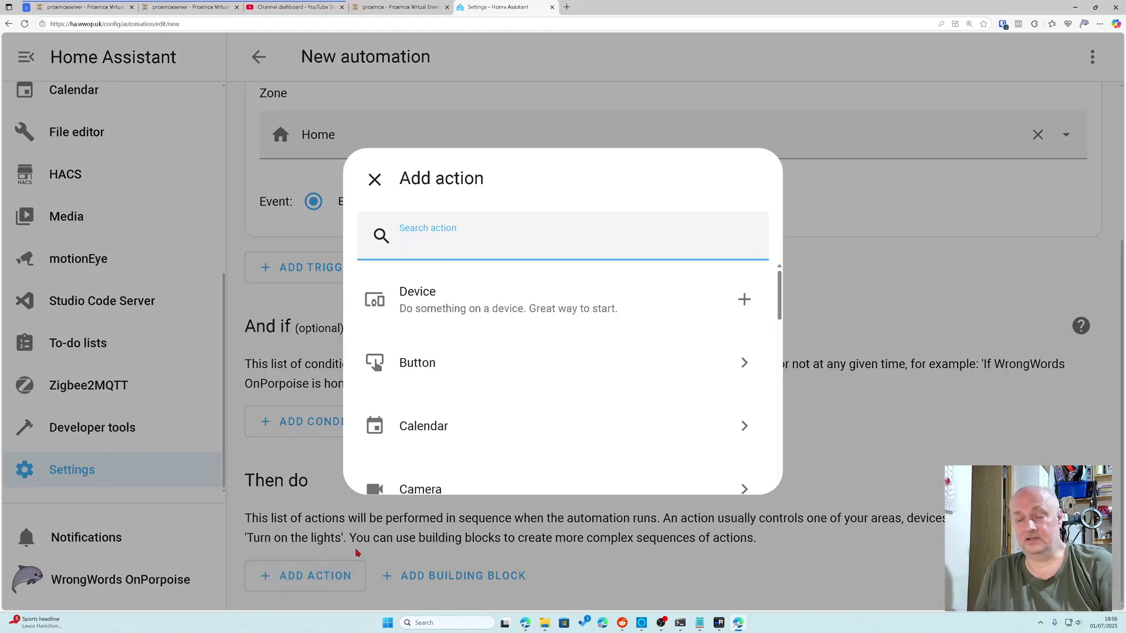
scroll(485, 447, down, 6)
scroll(485, 444, up, 6)
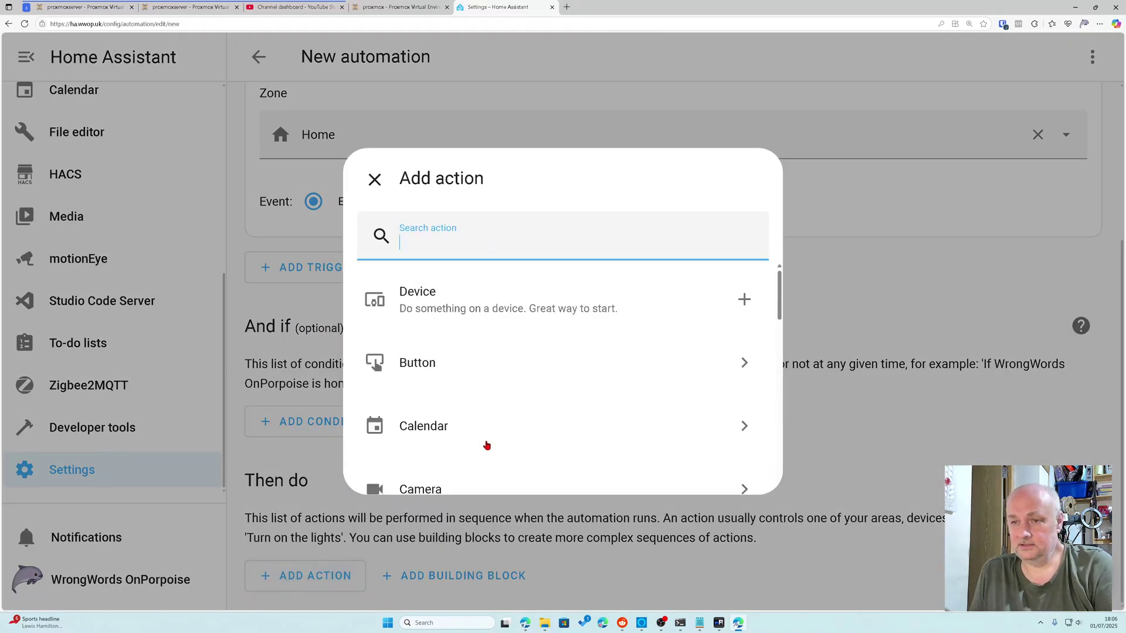
click(455, 292)
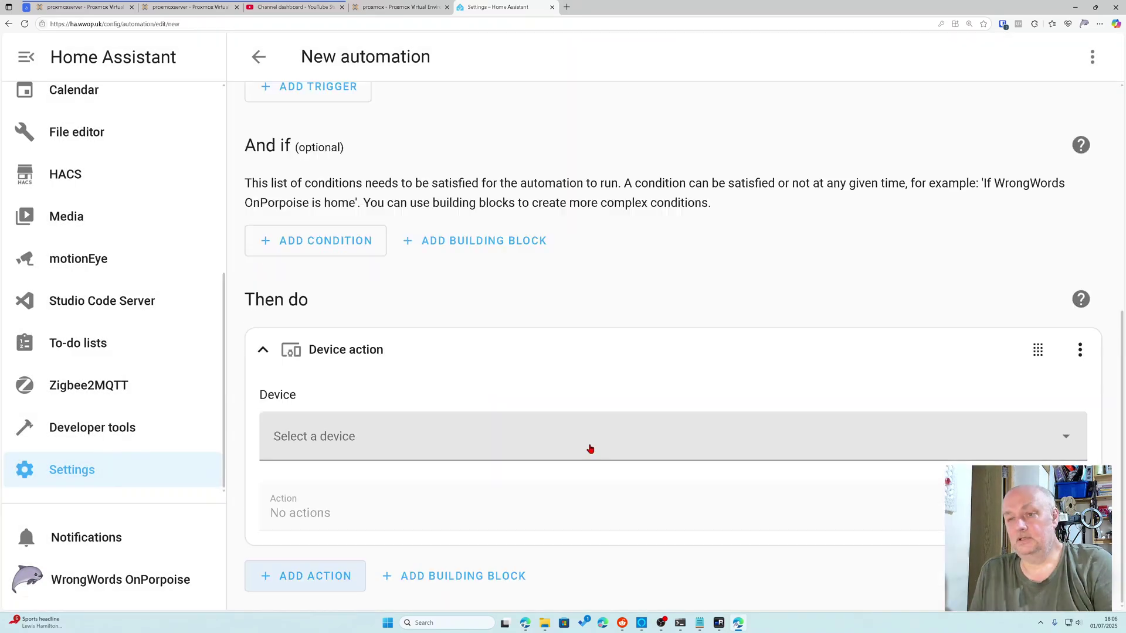
- Pick device L2HE279W so the action turns off the Kitchen device, then bring up Save
click(534, 449)
scroll(502, 367, down, 10)
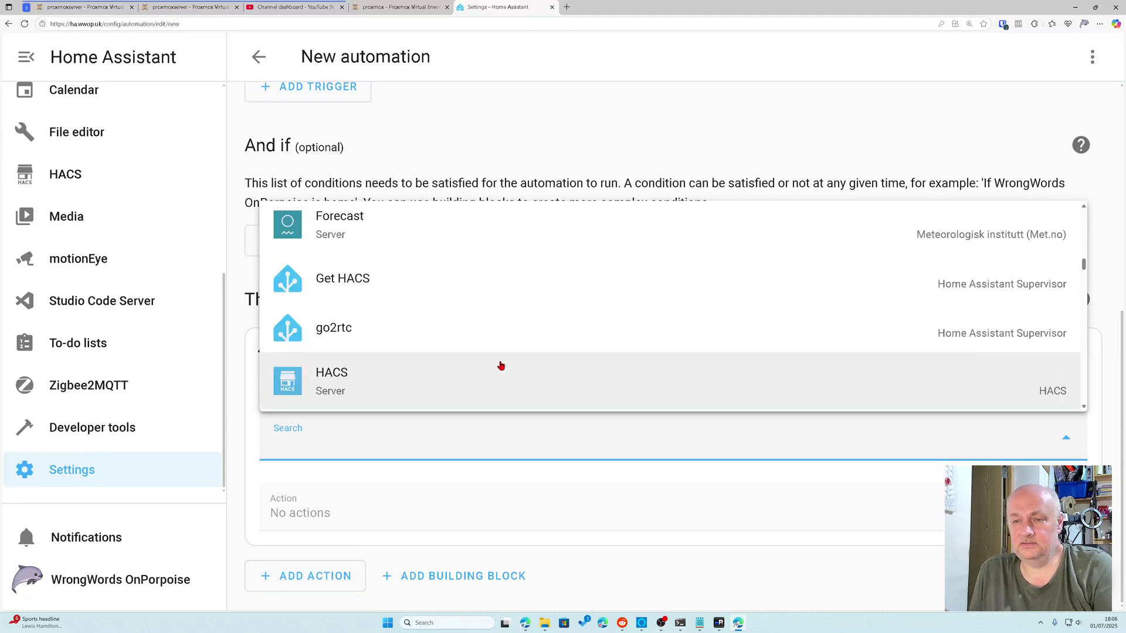
scroll(500, 365, up, 6)
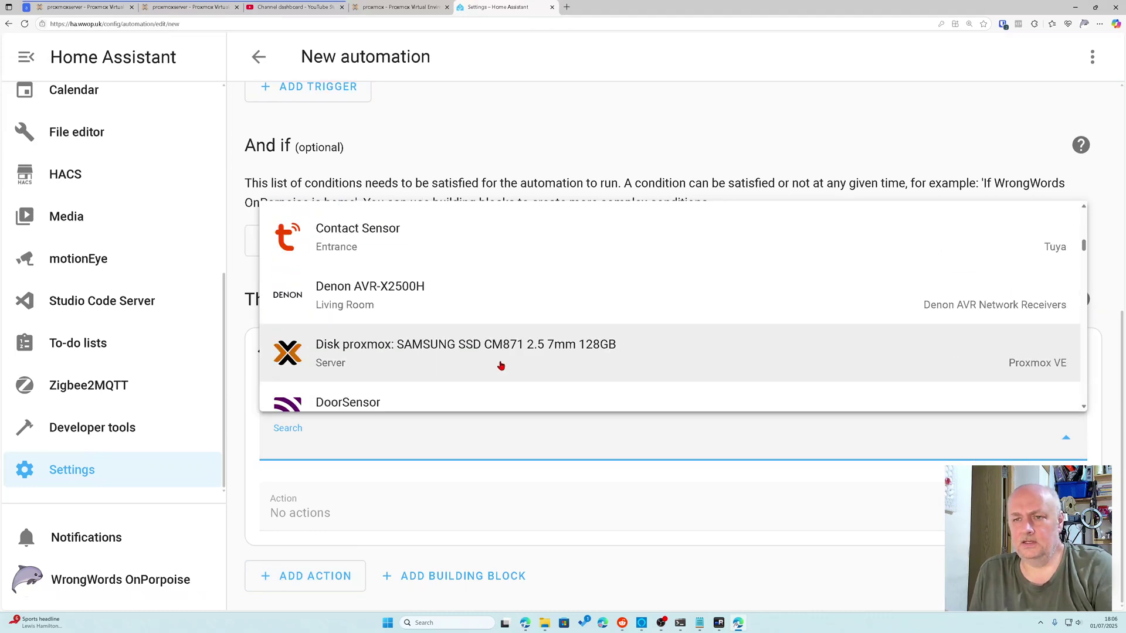
scroll(500, 365, down, 4)
scroll(501, 365, down, 10)
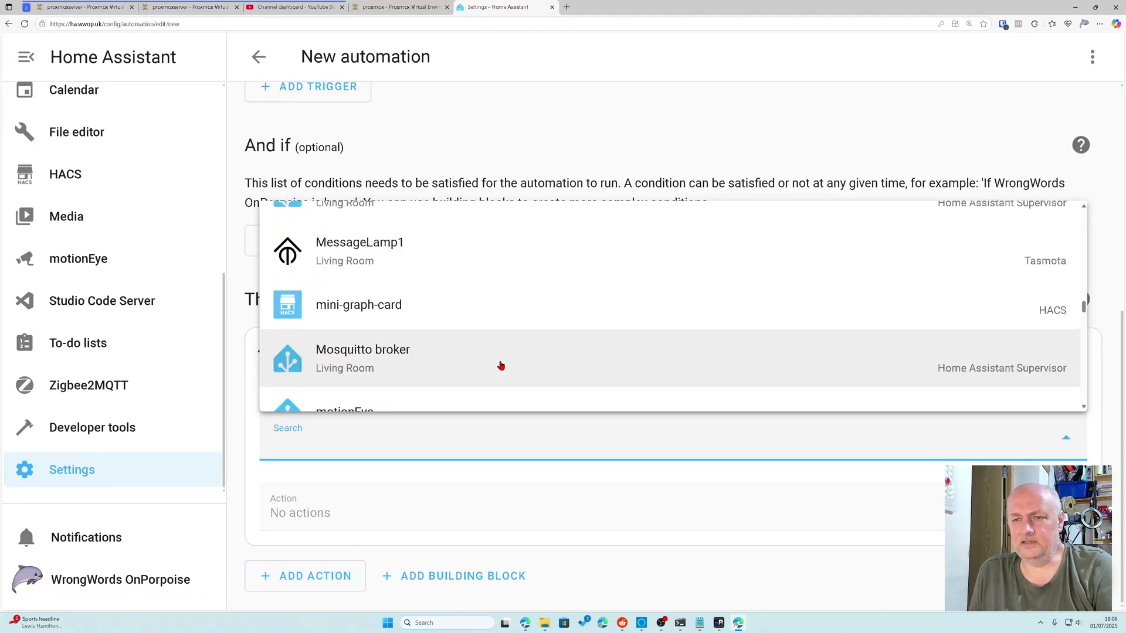
scroll(500, 366, down, 12)
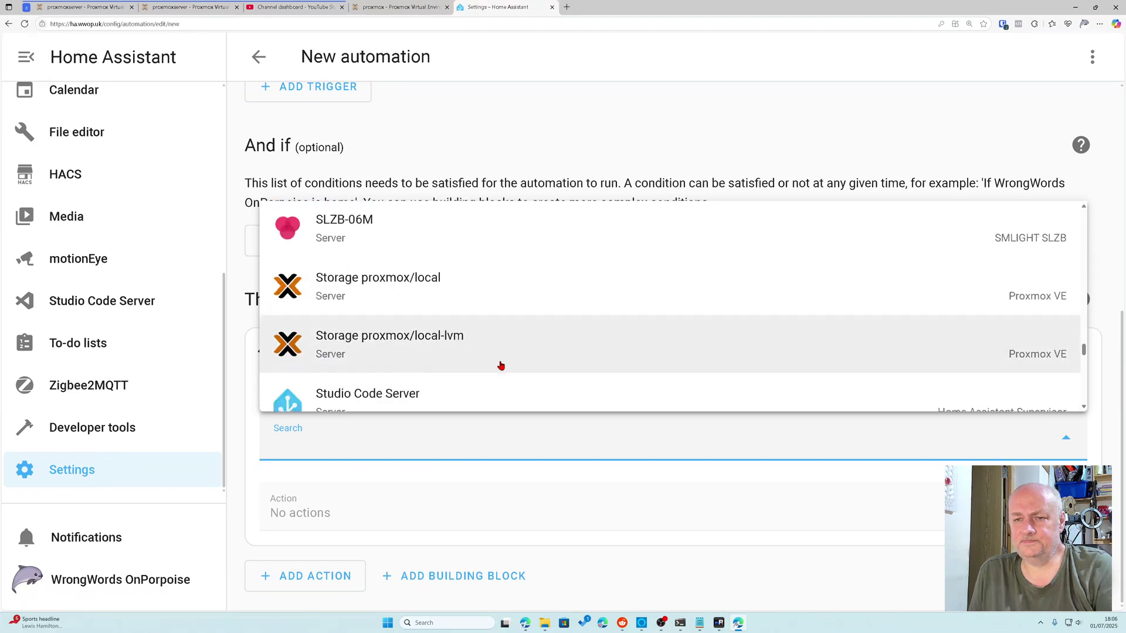
scroll(500, 365, down, 8)
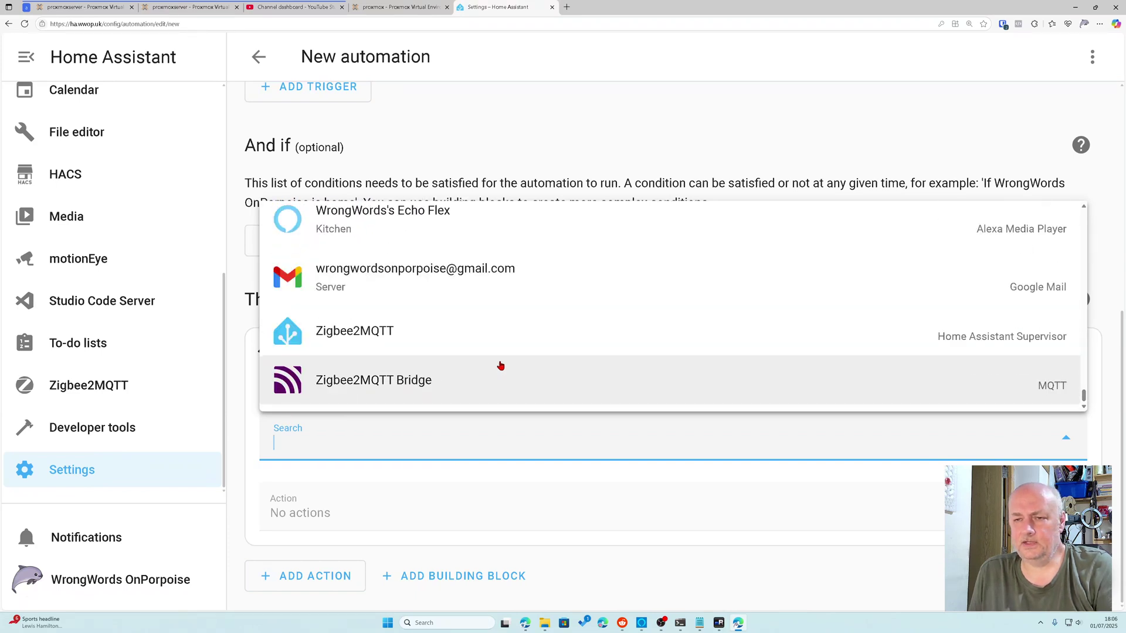
scroll(500, 365, up, 8)
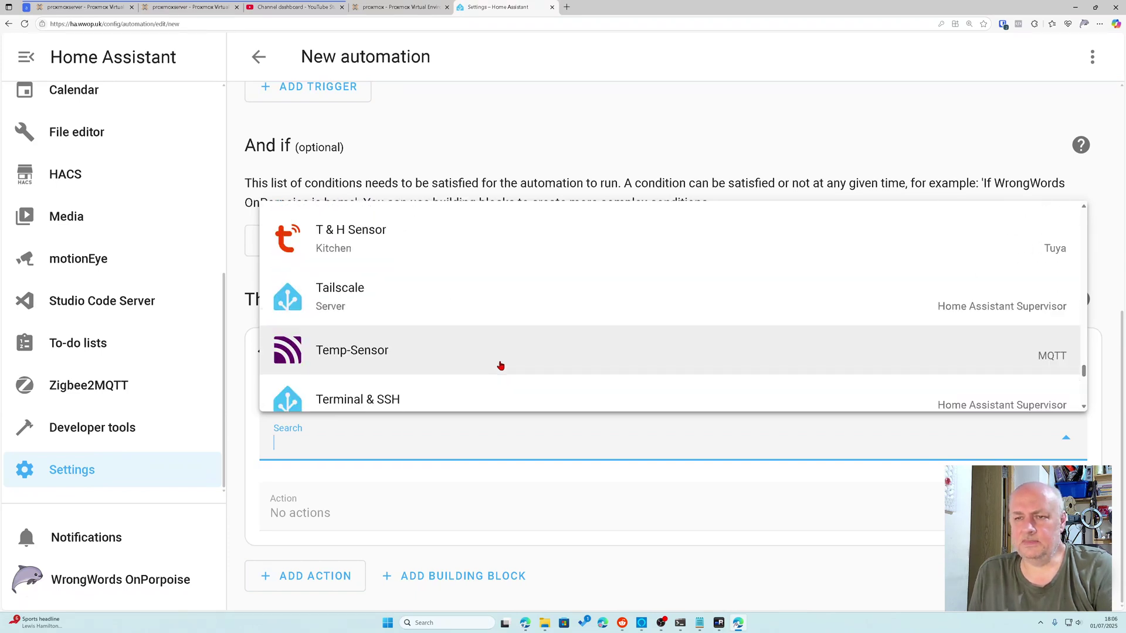
scroll(500, 365, up, 8)
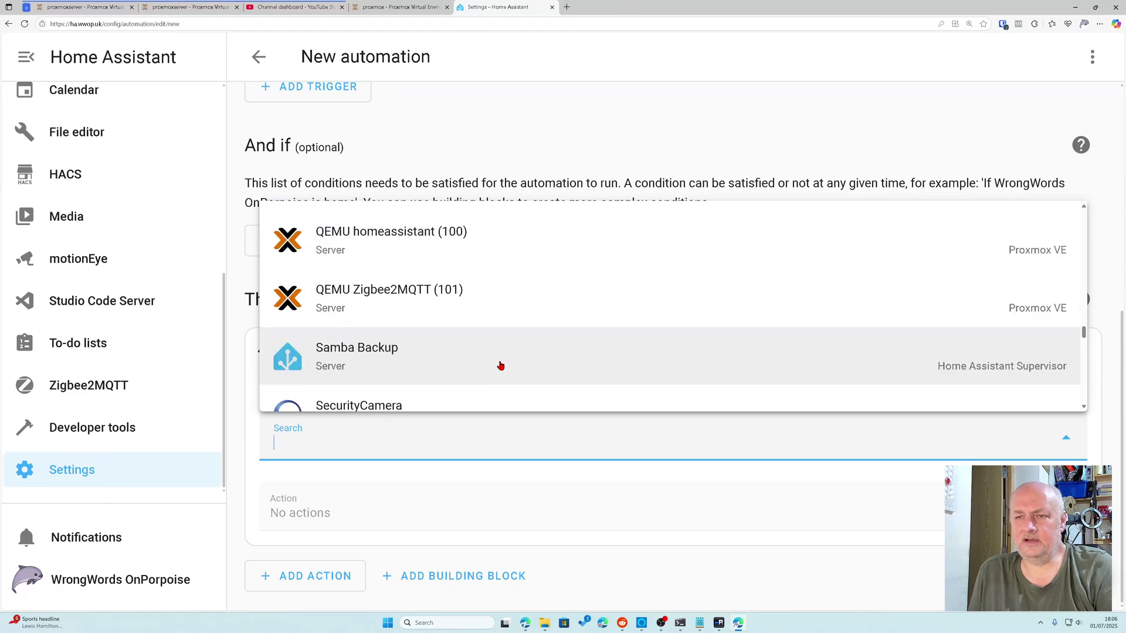
scroll(500, 366, up, 6)
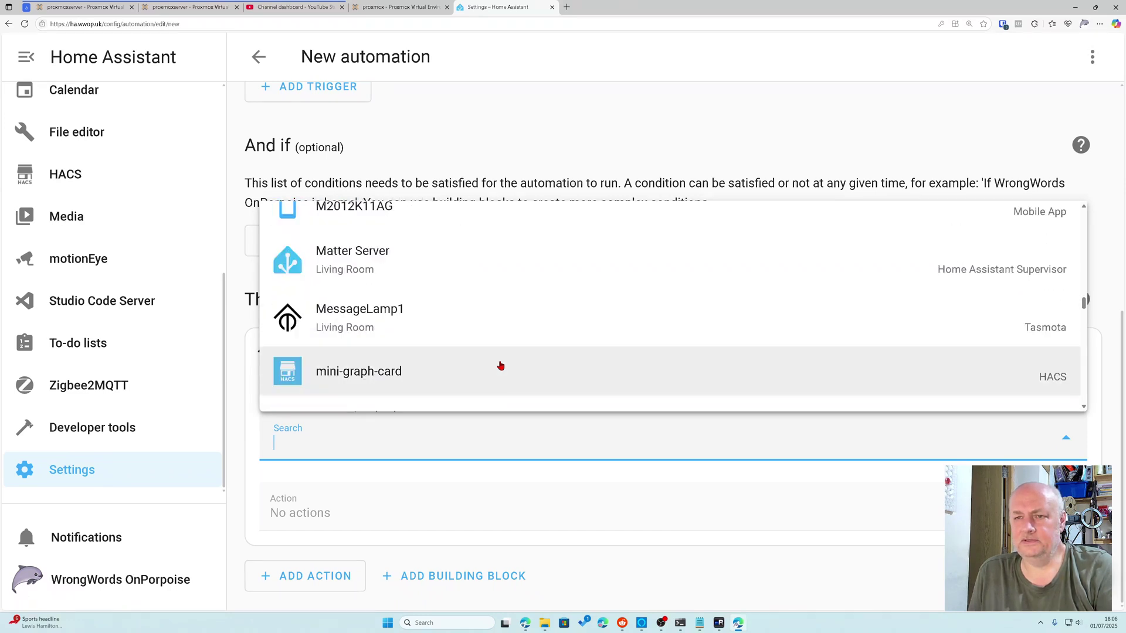
scroll(472, 346, up, 2)
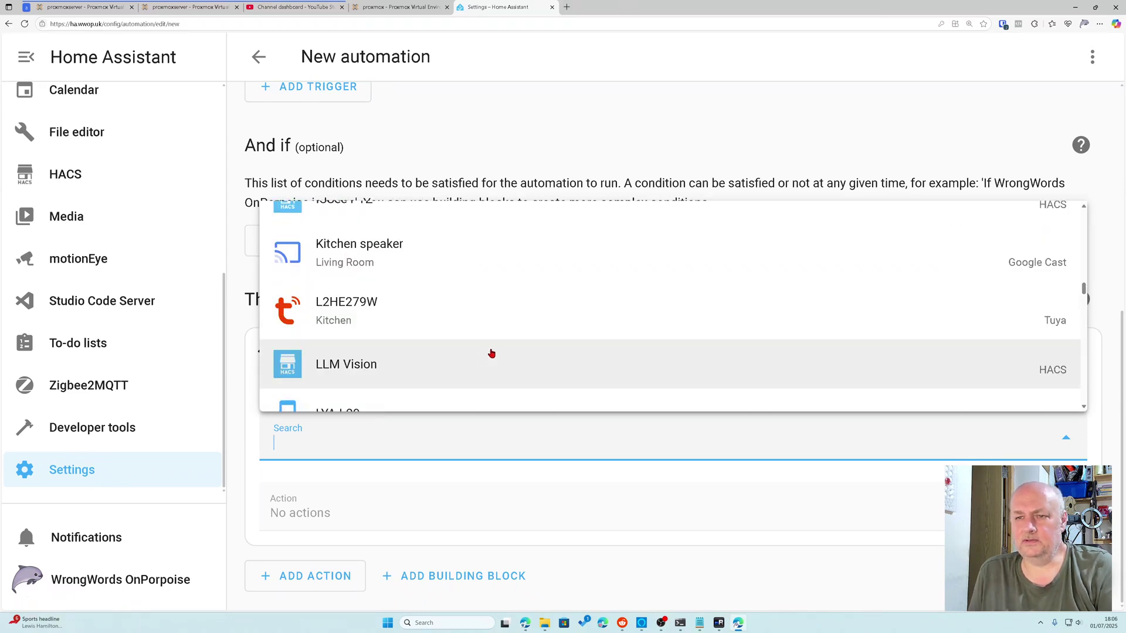
click(431, 321)
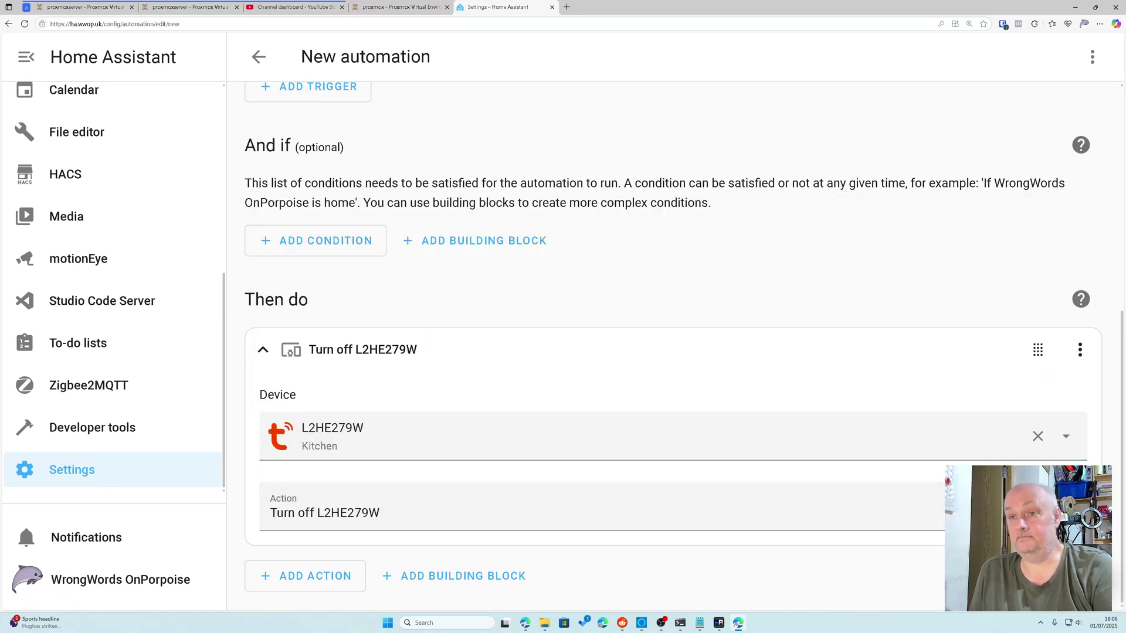
key(ctrl+s)
- Replace the default name with 'MovementAutomation' and save the automation
drag(470, 284, 373, 284)
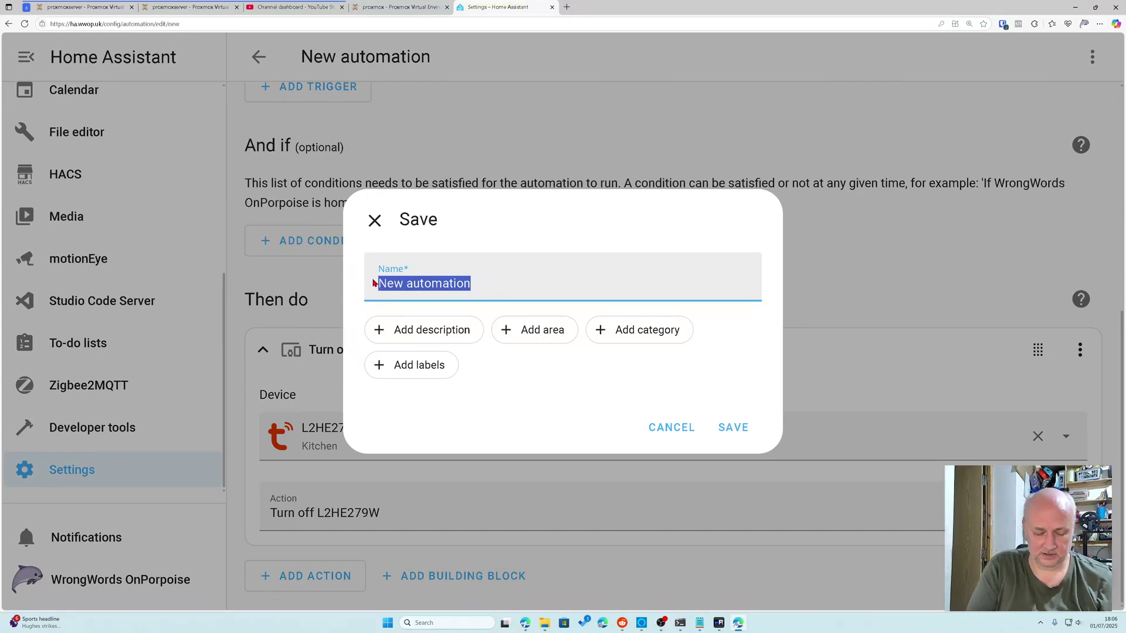
text(A)
key(BackSpace)
text(Move)
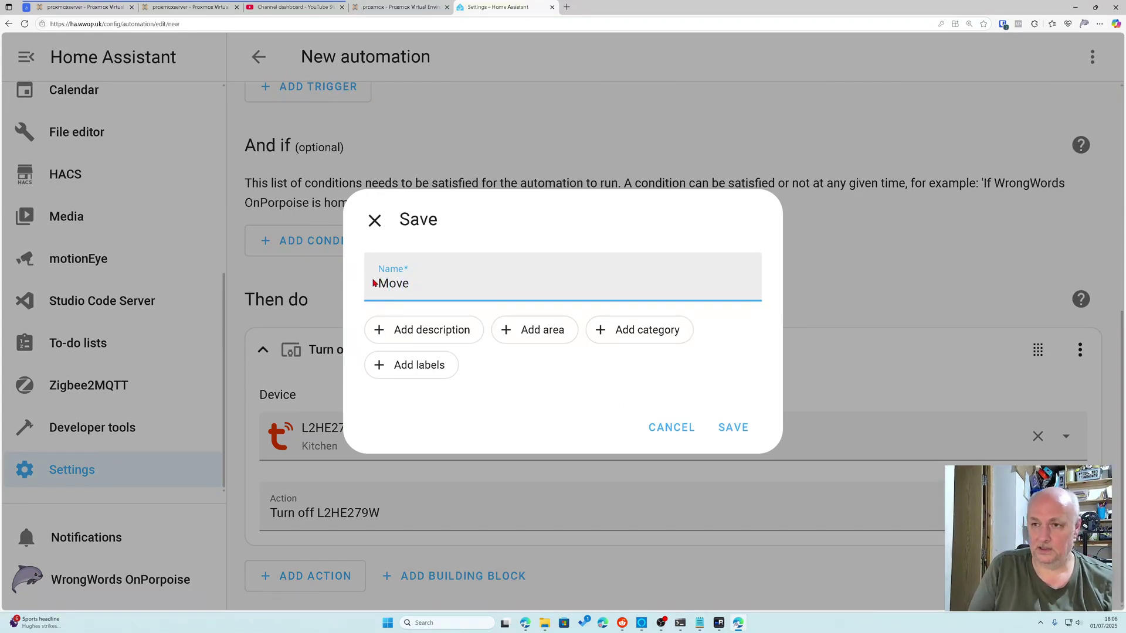
text(mentAutomat)
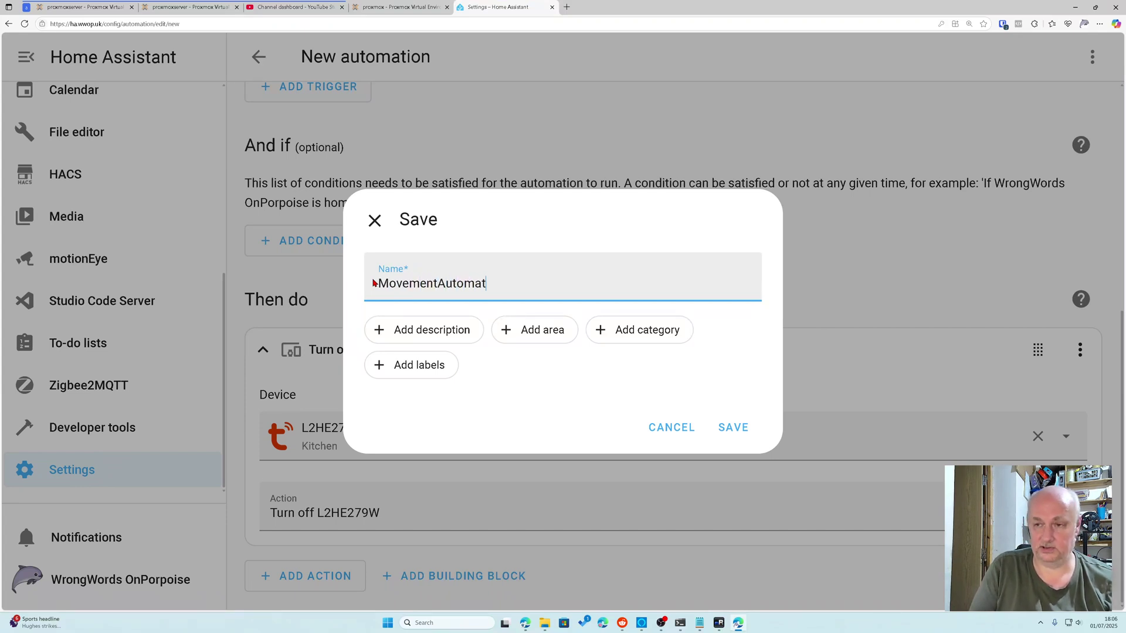
text(ion)
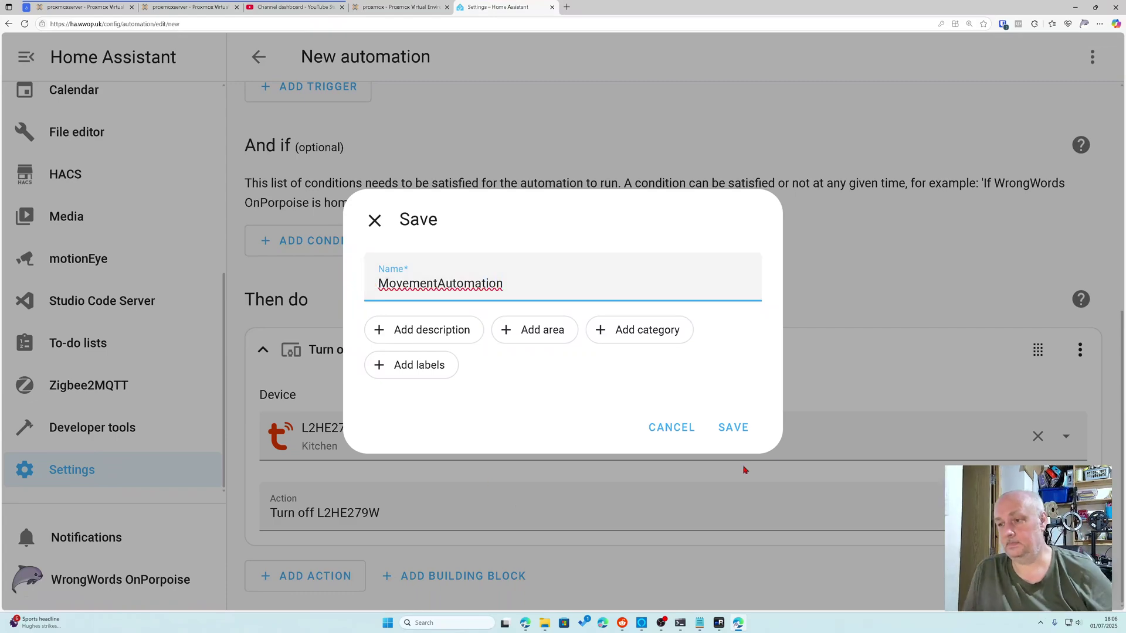
click(746, 433)
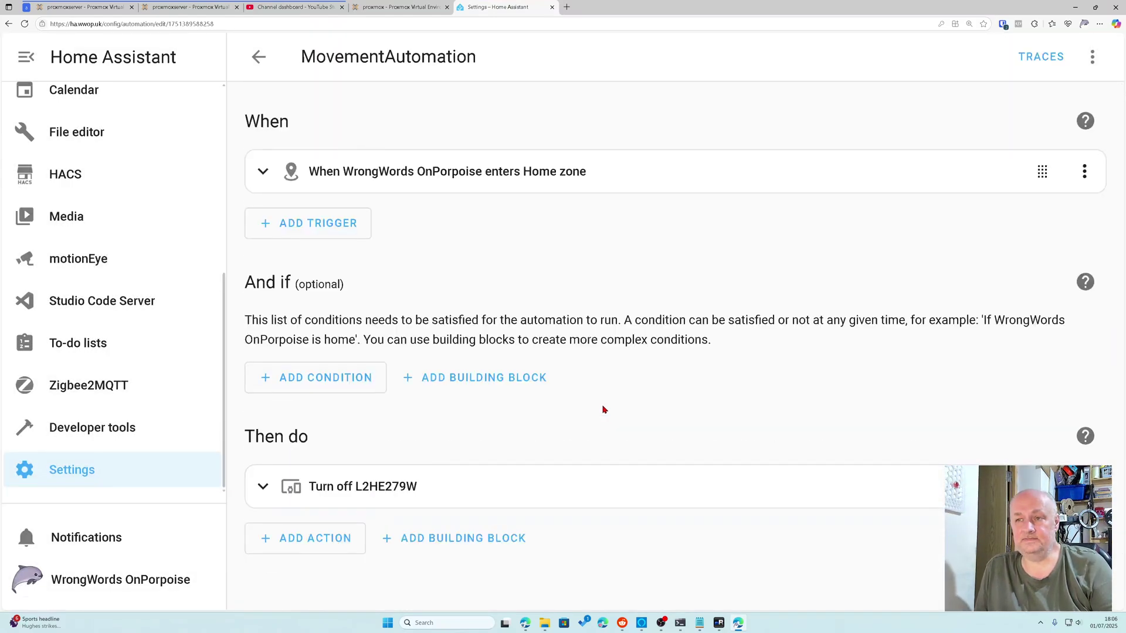
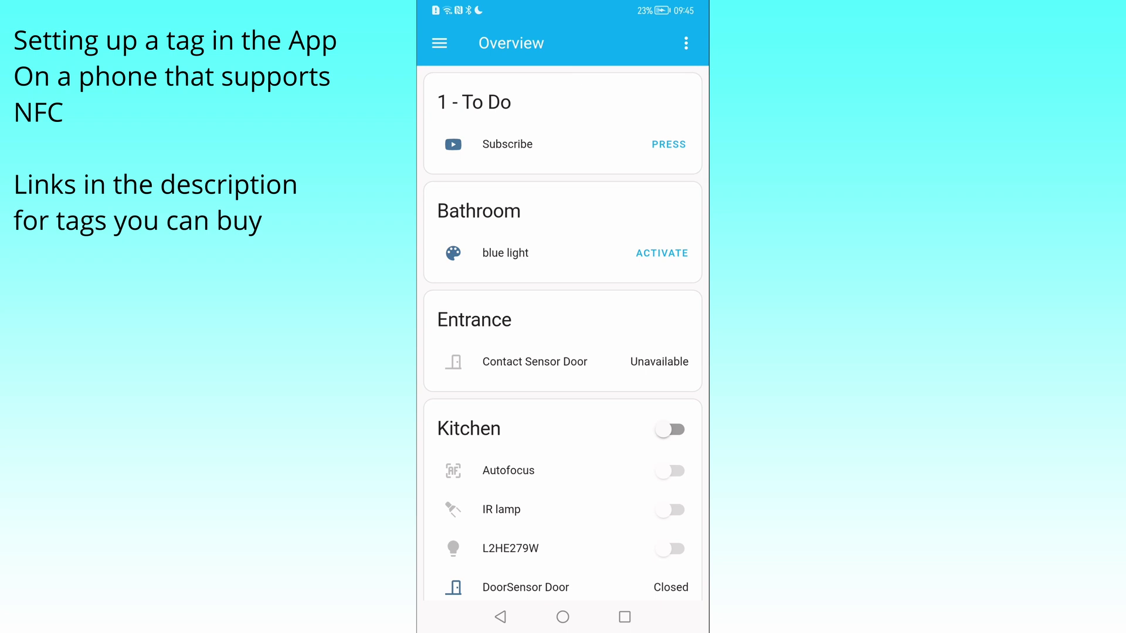
- Open the New tag form from the Tags list under Settings in the Companion app
click(439, 43)
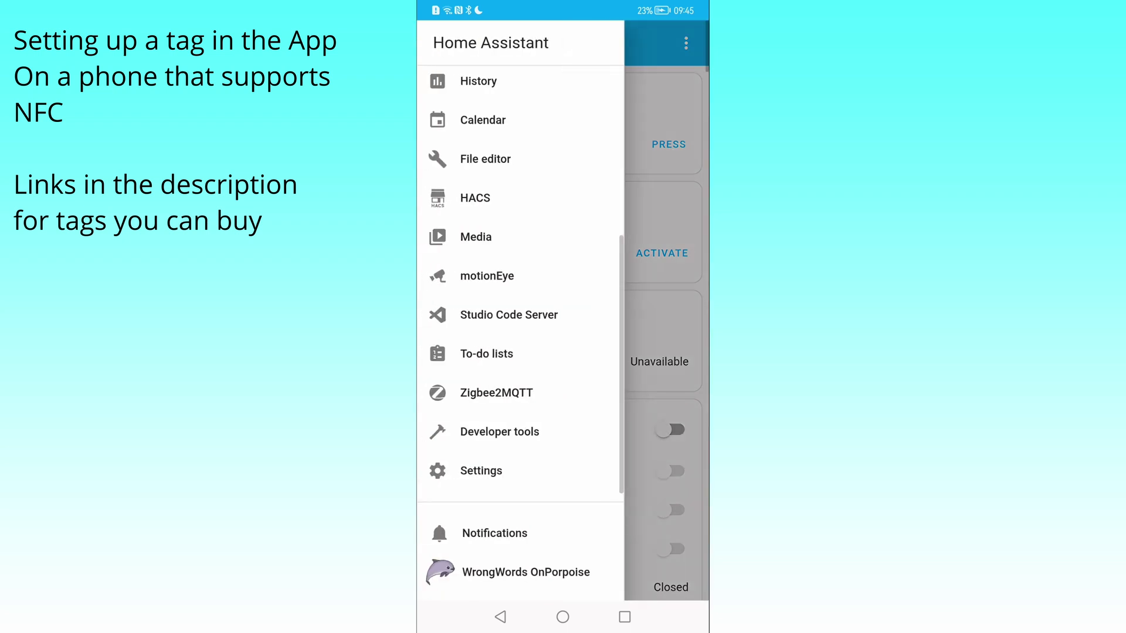
click(481, 471)
scroll(563, 334, down, 3)
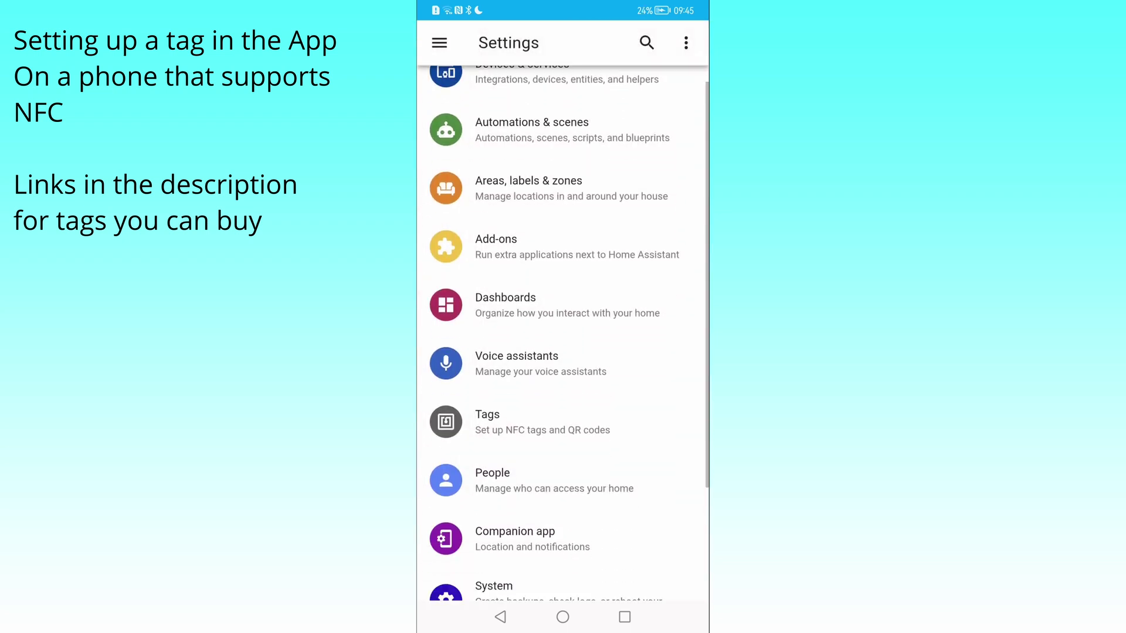
click(538, 421)
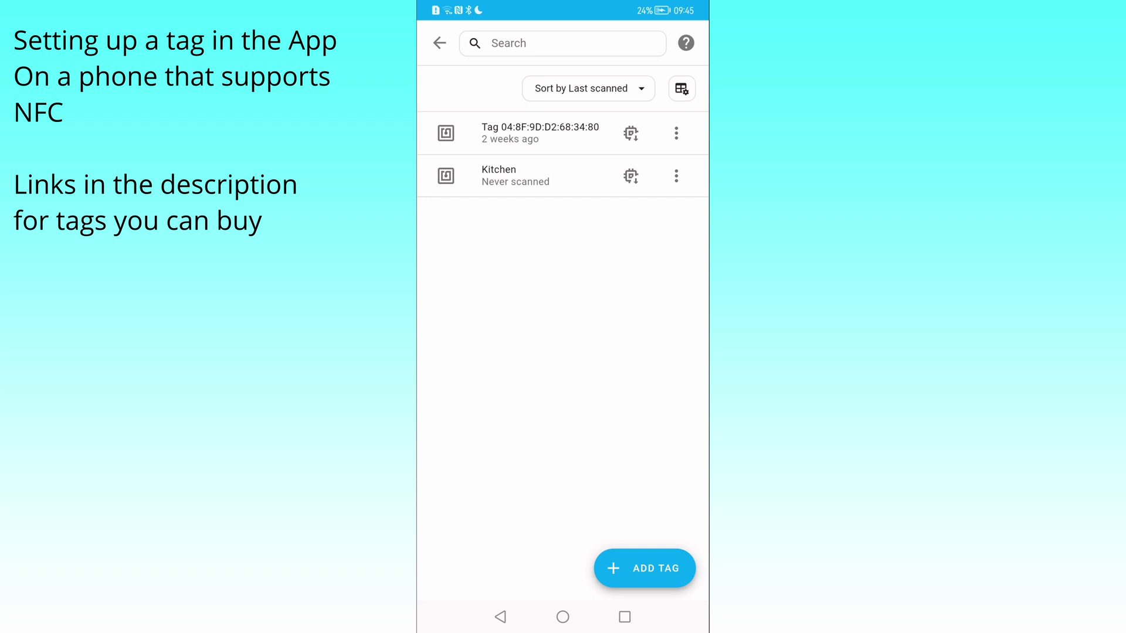
click(644, 568)
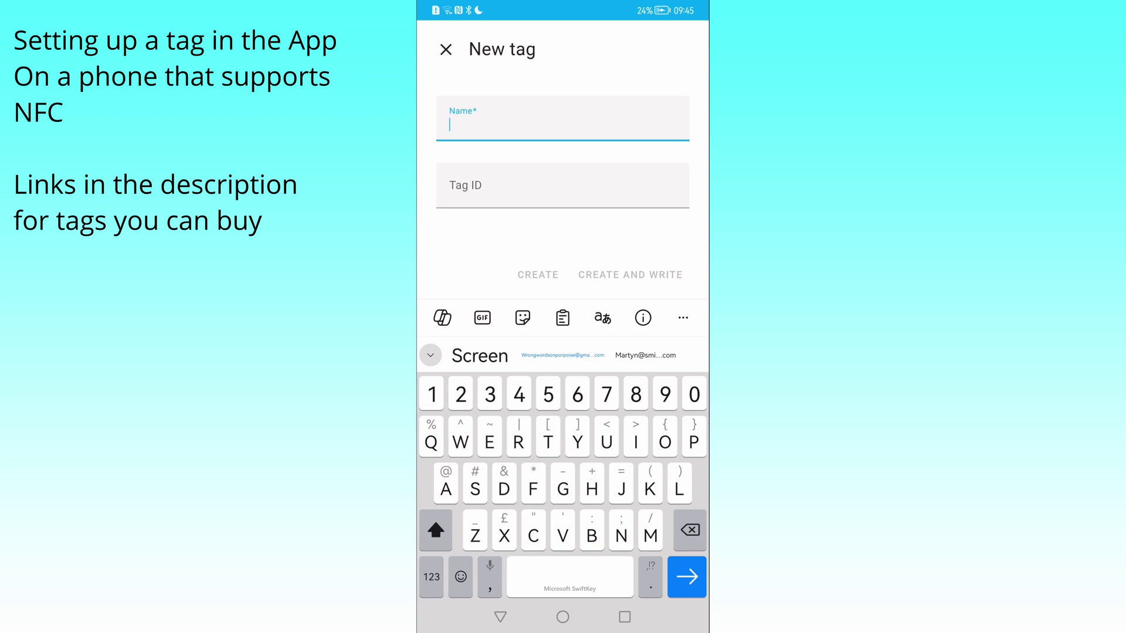
- Create the tag 'Goingout' and cancel writing it to a physical NFC tag
text(Goingout)
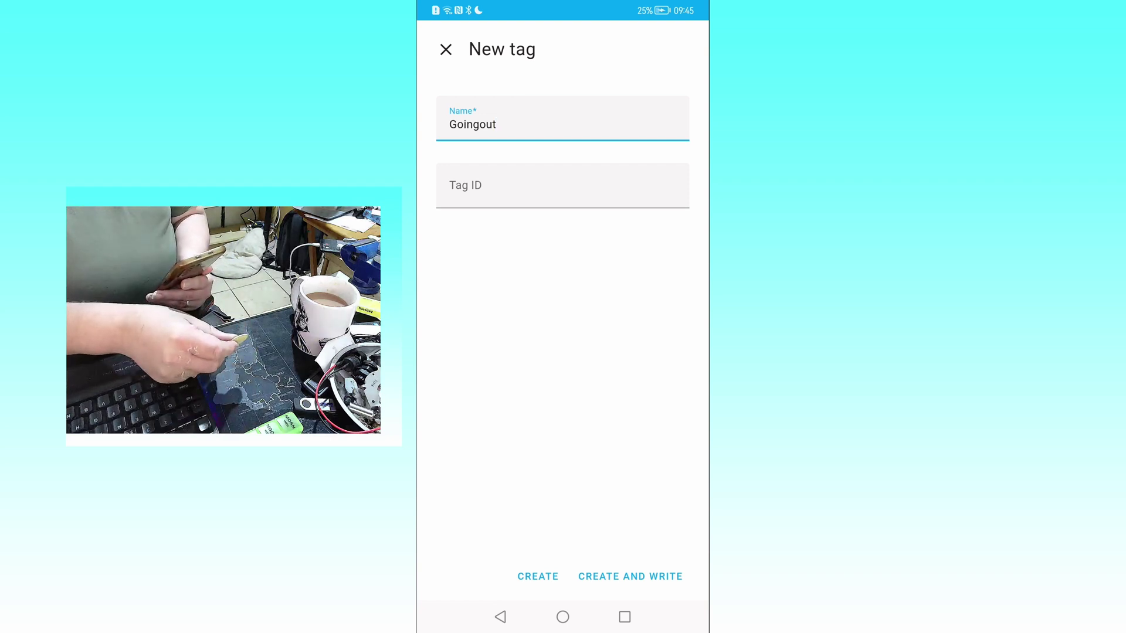
click(630, 577)
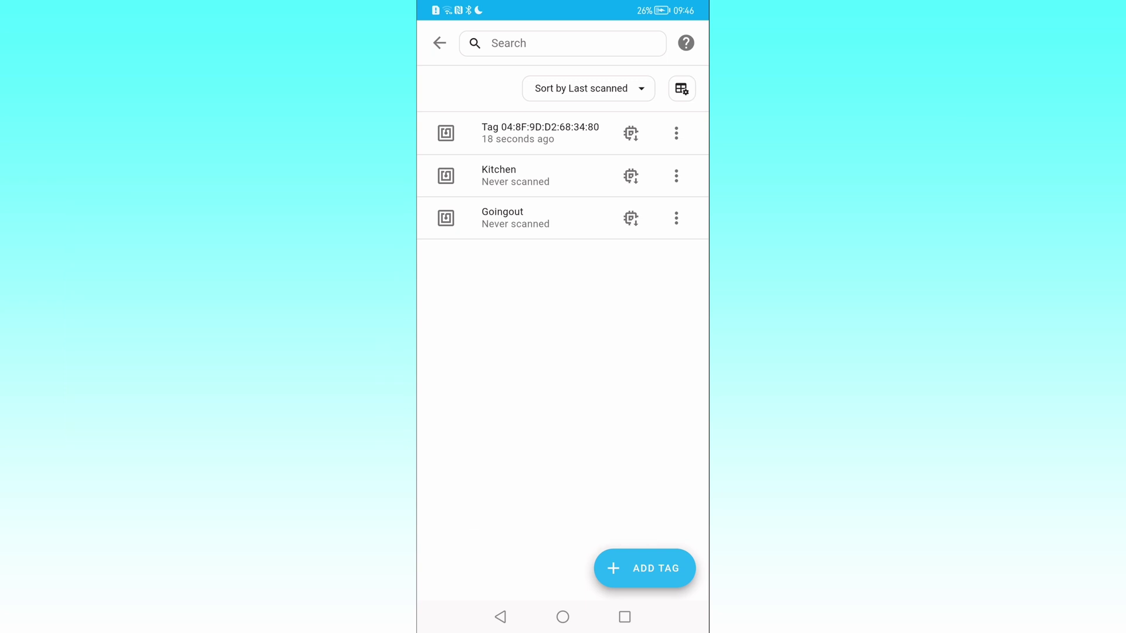
click(631, 218)
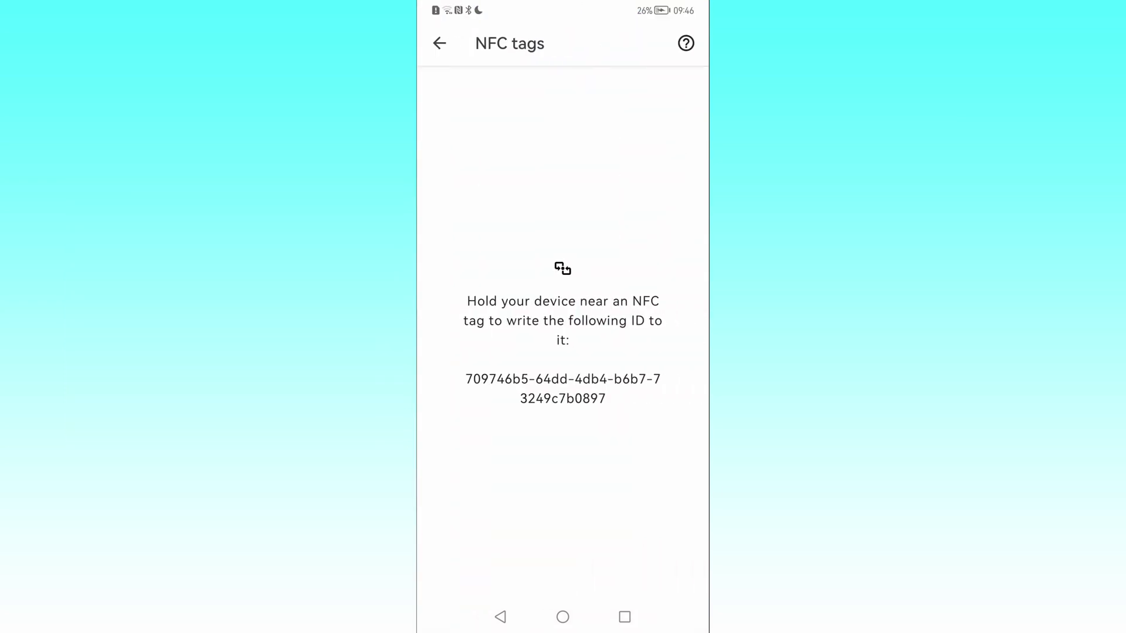
key(Escape)
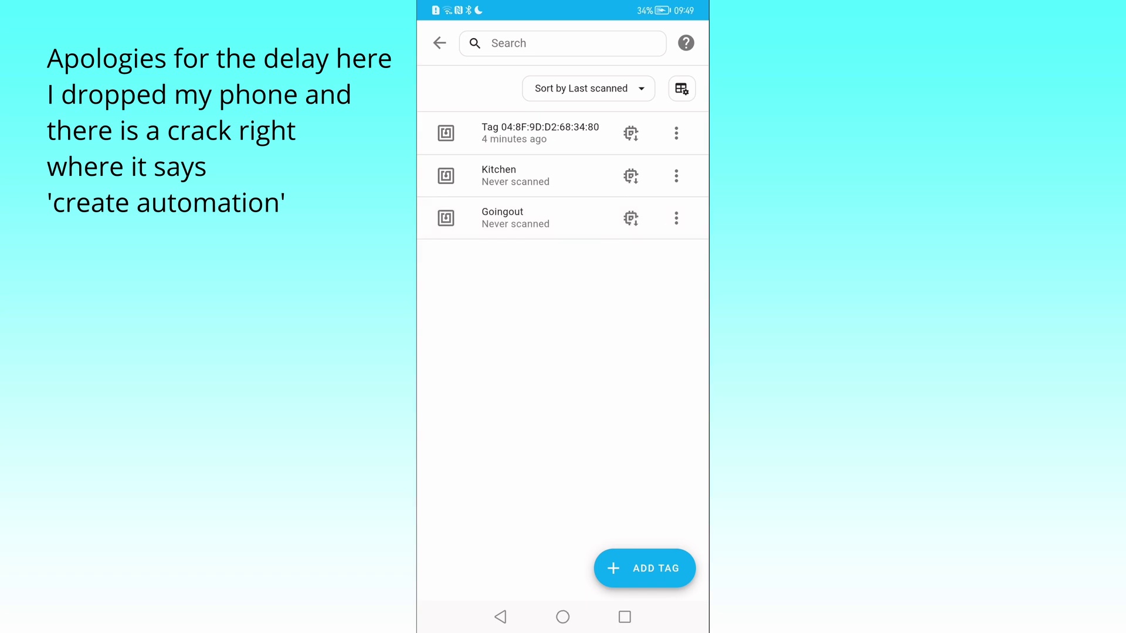
- Start an automation triggered by the Goingout tag and add a device action
click(676, 218)
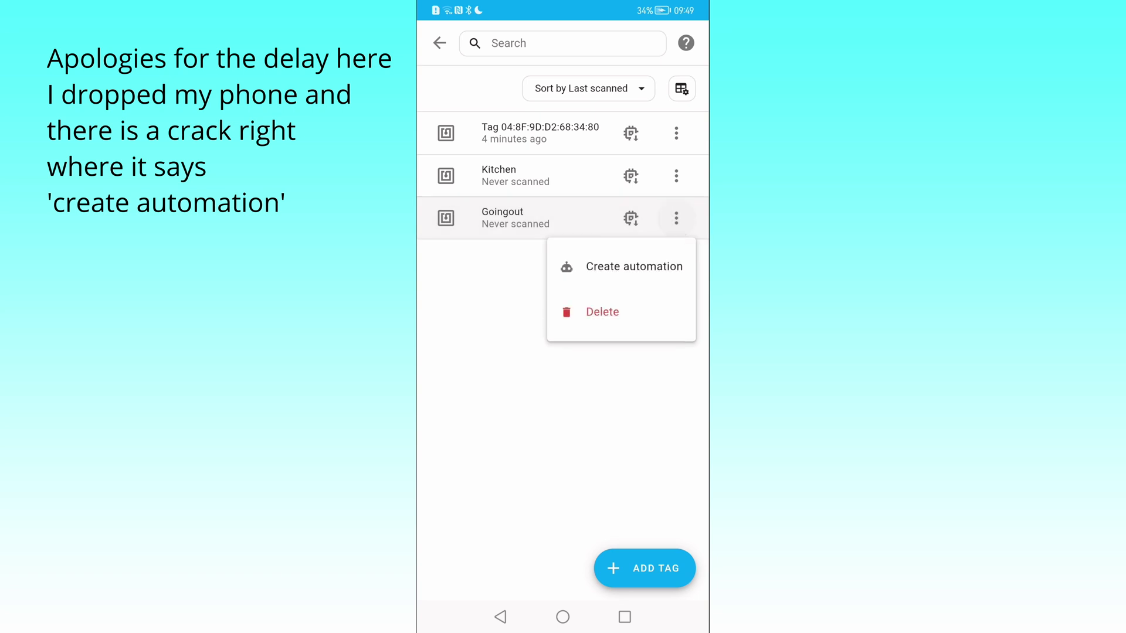
click(634, 266)
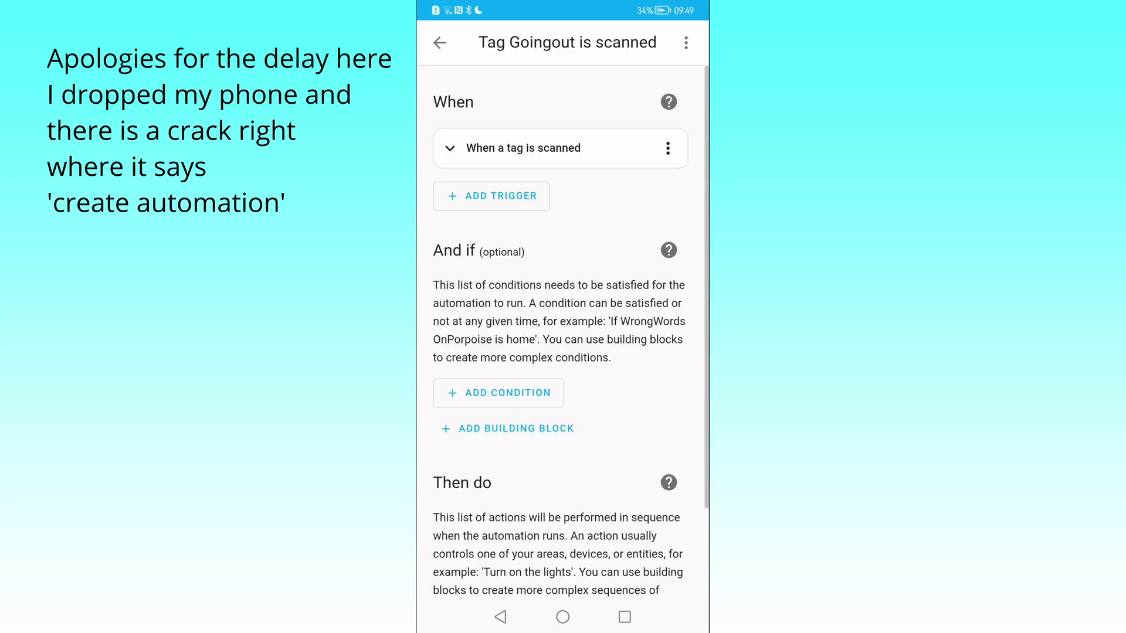
scroll(560, 344, down, 2)
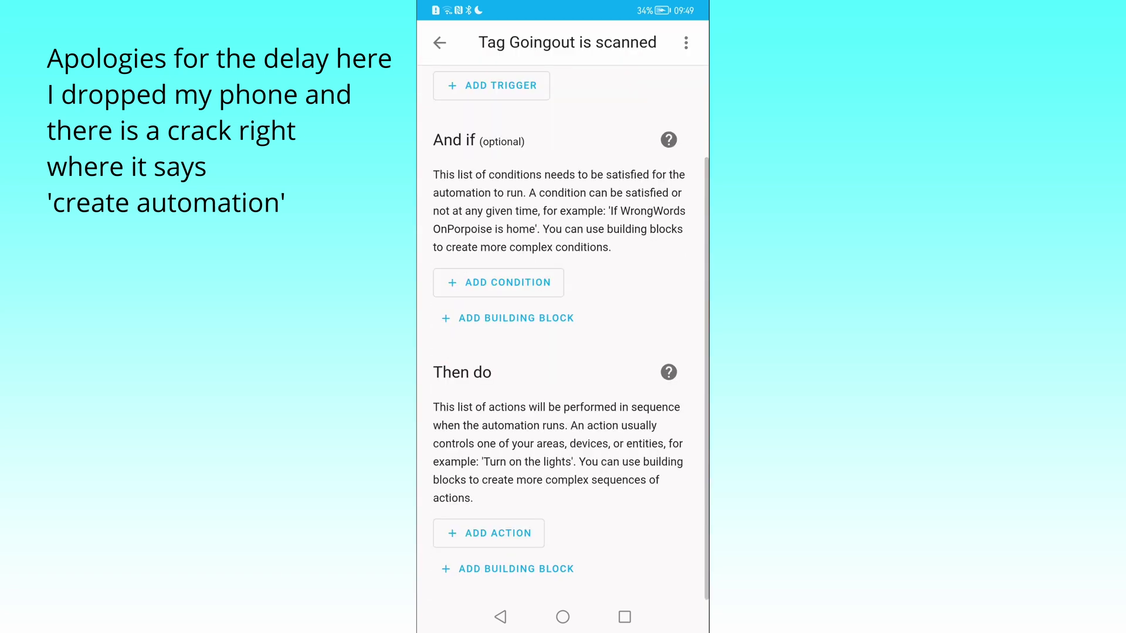
click(489, 533)
click(555, 150)
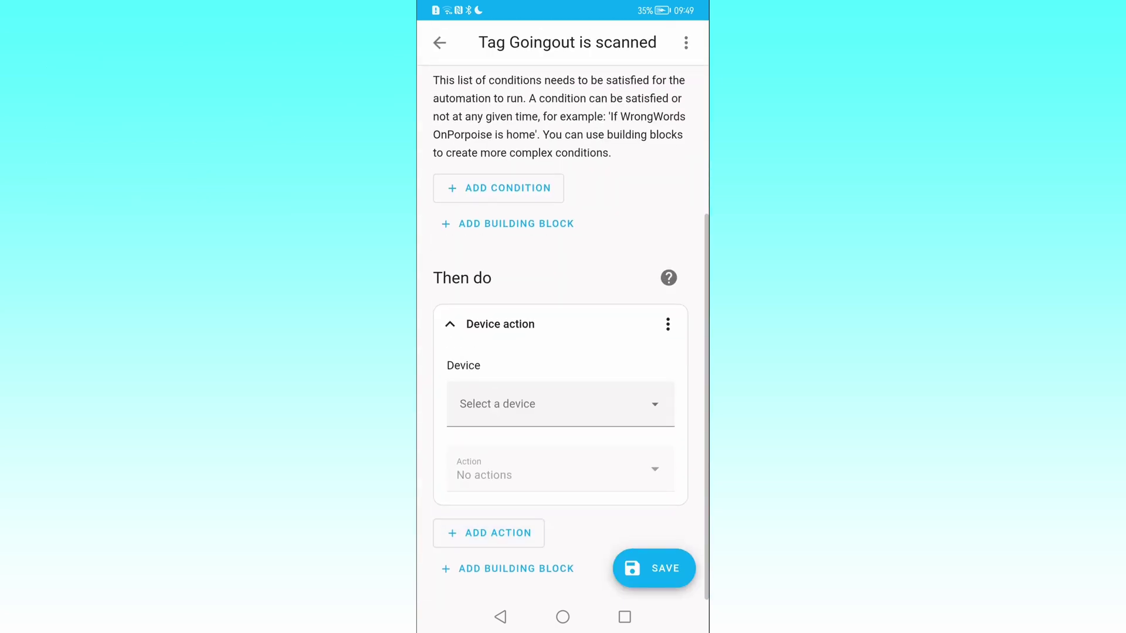
- Choose the Kitchen device L2HE279W as the action's device
click(551, 404)
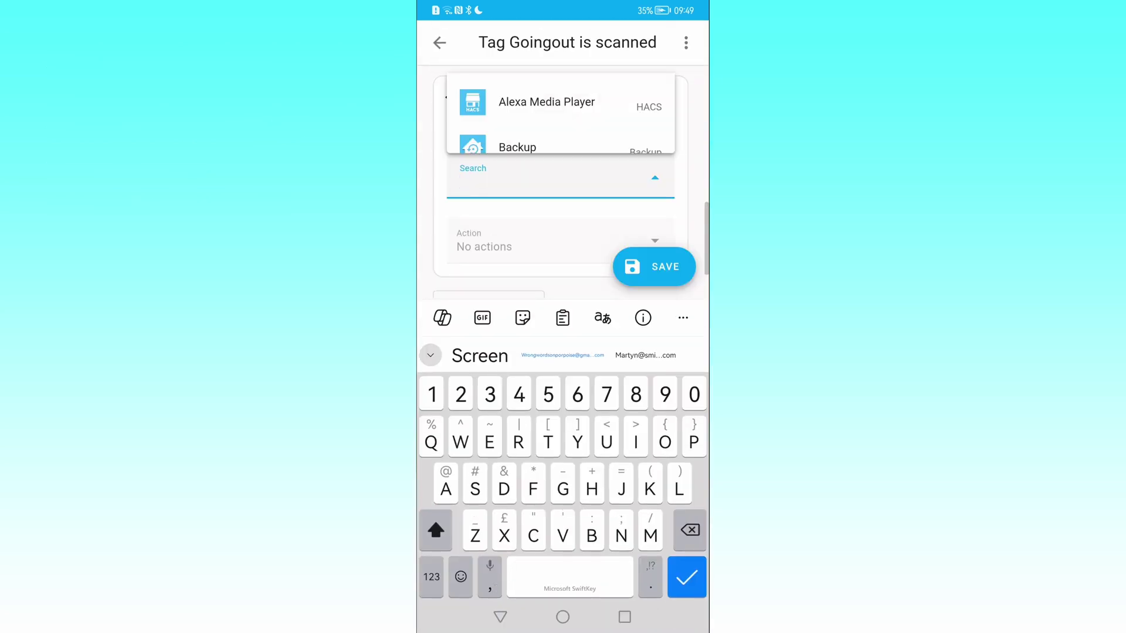
key(Escape)
scroll(560, 274, down, 5)
scroll(560, 273, down, 5)
scroll(560, 273, down, 8)
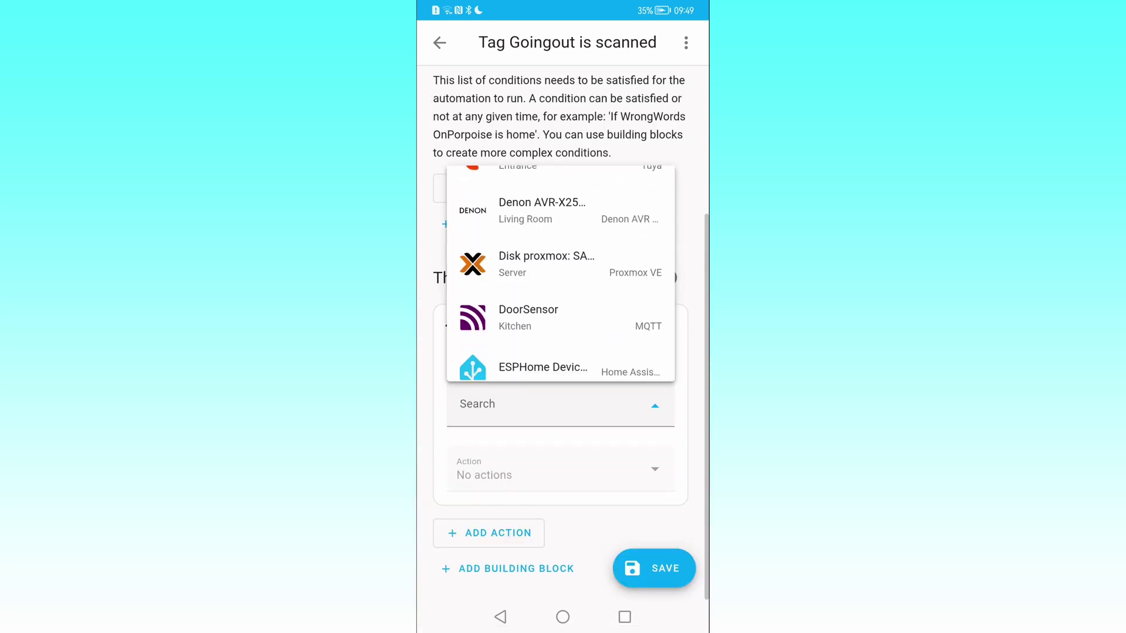
scroll(560, 273, down, 8)
scroll(560, 273, down, 3)
click(540, 291)
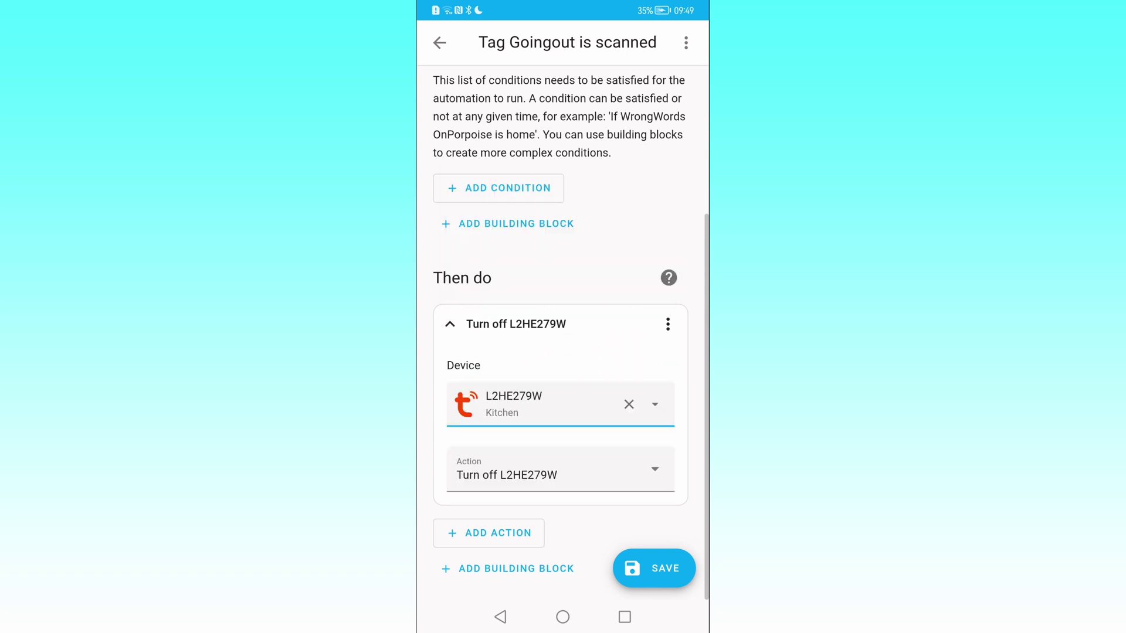
- Save the automation as 'Tag Goingout is scanned' and return to the phone home screen
click(654, 568)
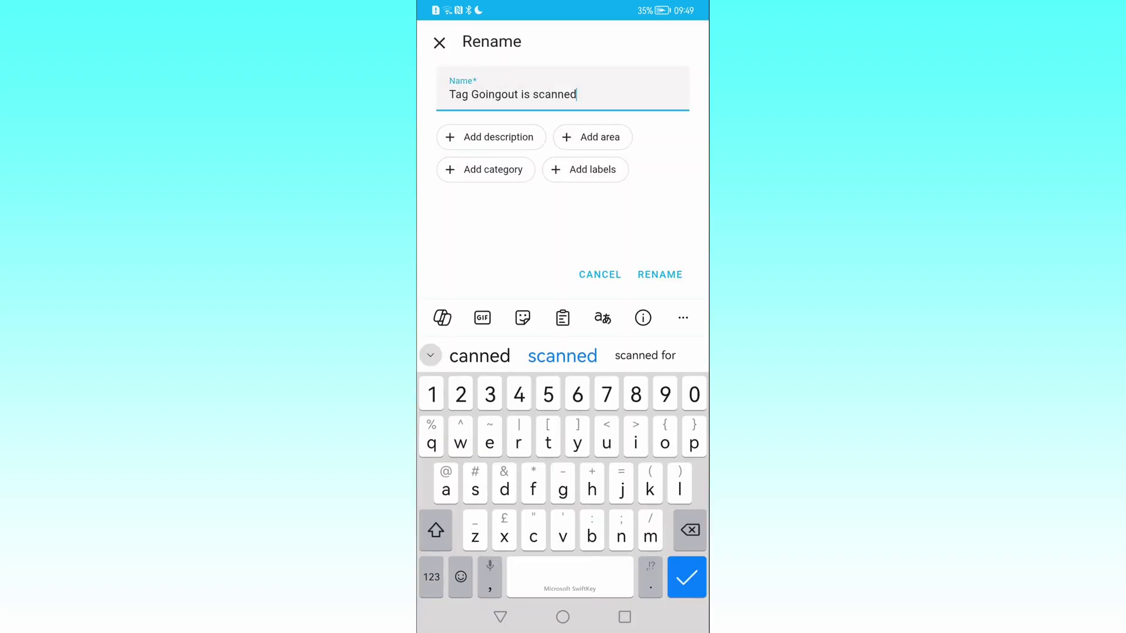
key(Return)
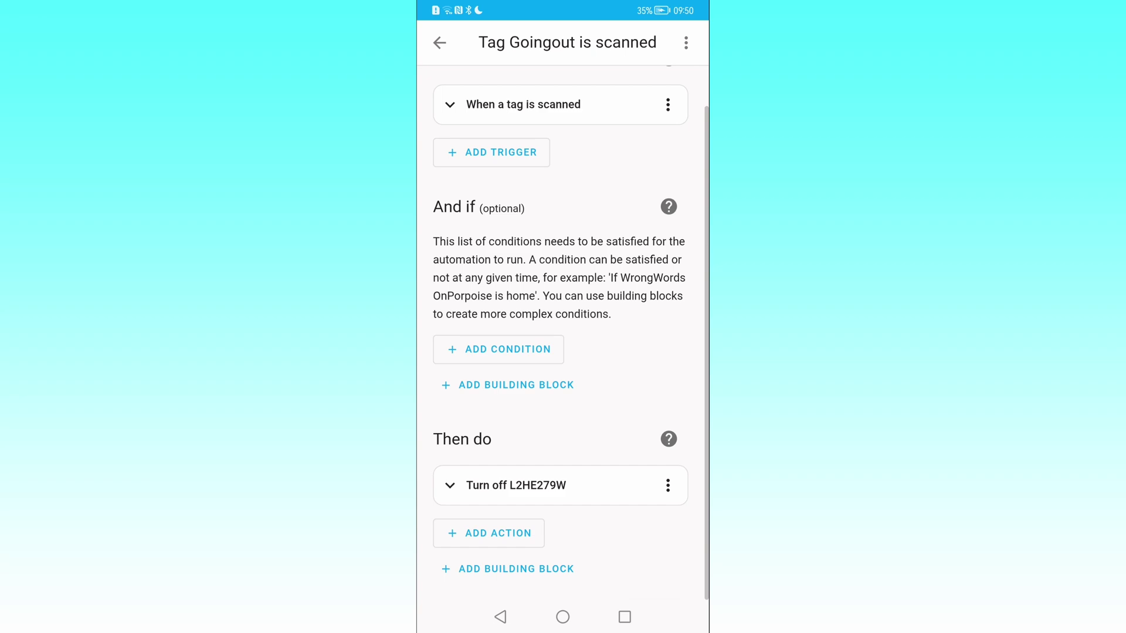
click(562, 617)
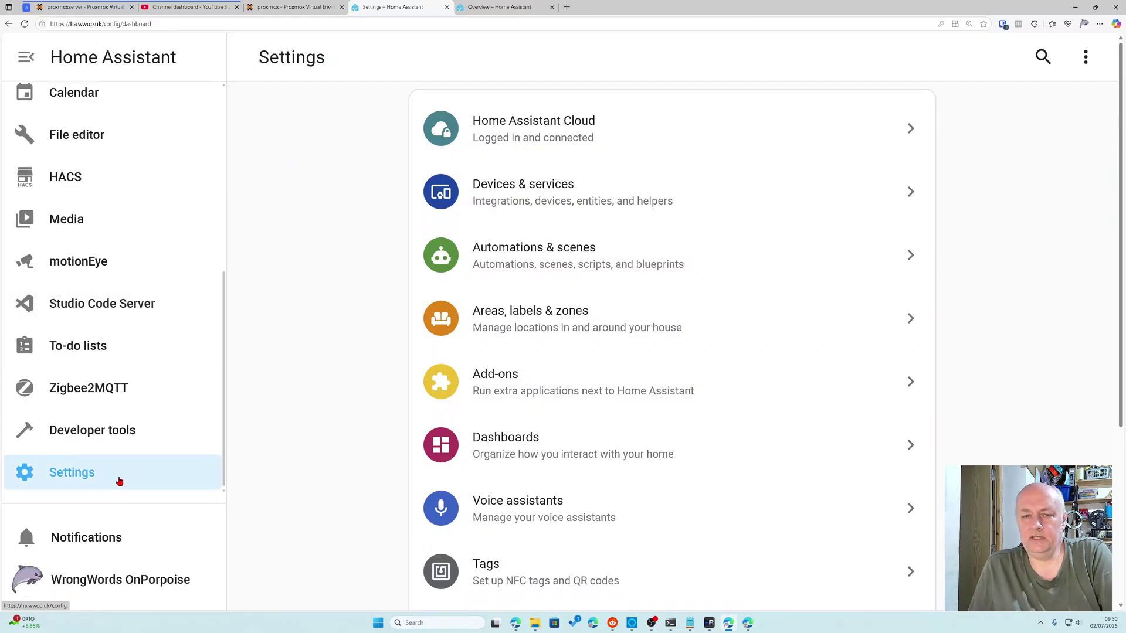
- Open the 'Tag Goingout is scanned' automation from Settings > Automations & scenes in the browser
click(122, 479)
click(547, 252)
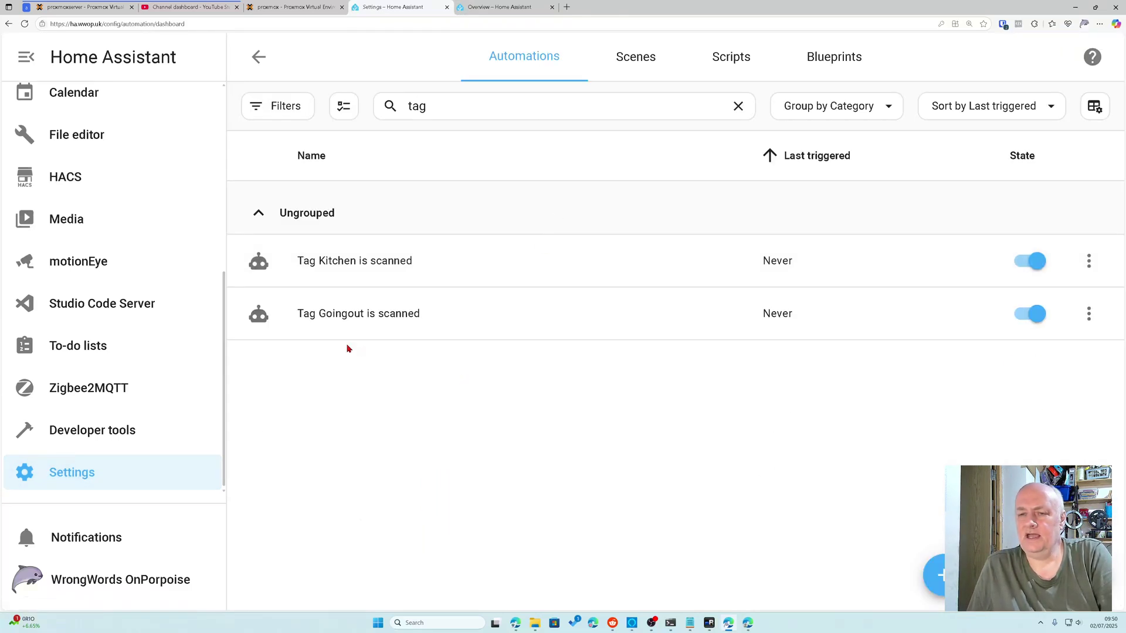
click(356, 322)
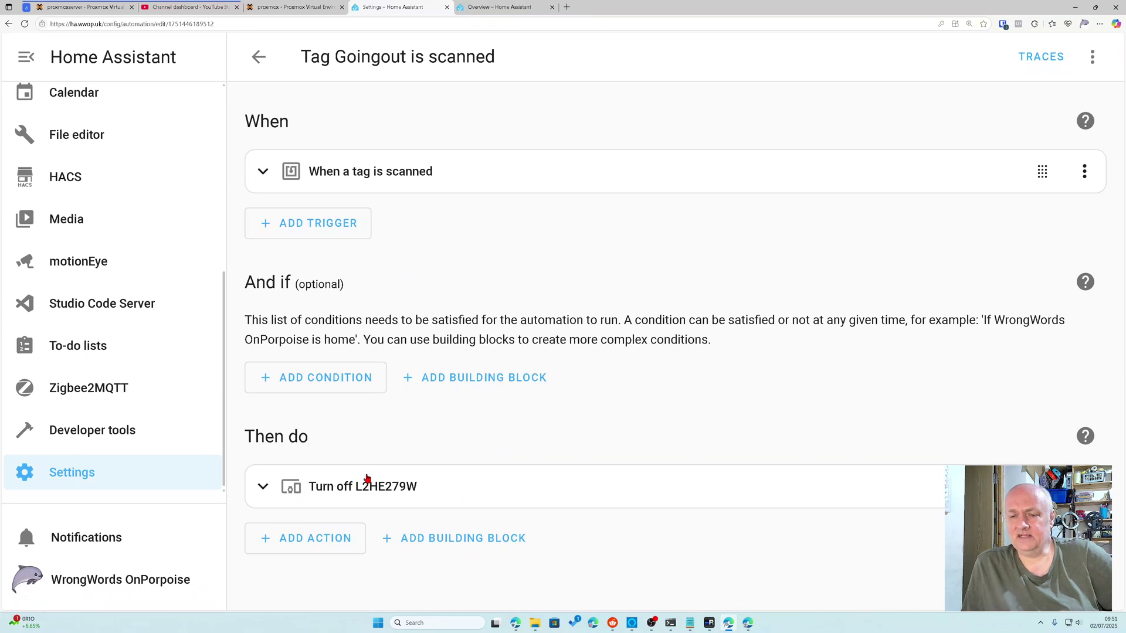
- Expand the Turn off L2HE279W action to verify its device, then return to the automations list
click(337, 498)
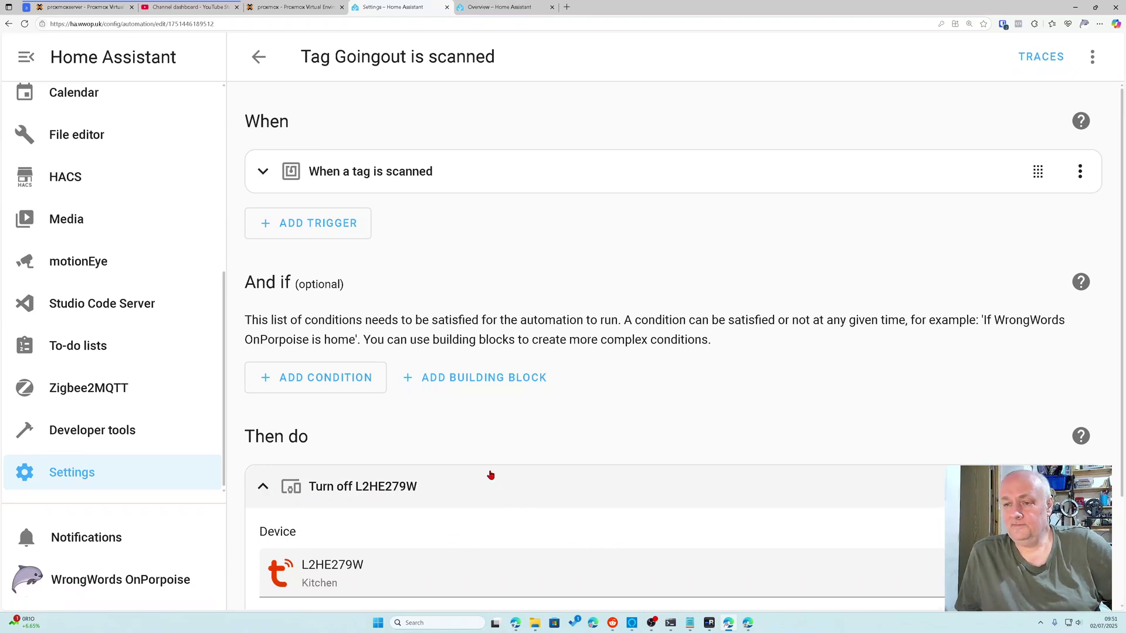
scroll(474, 448, down, 2)
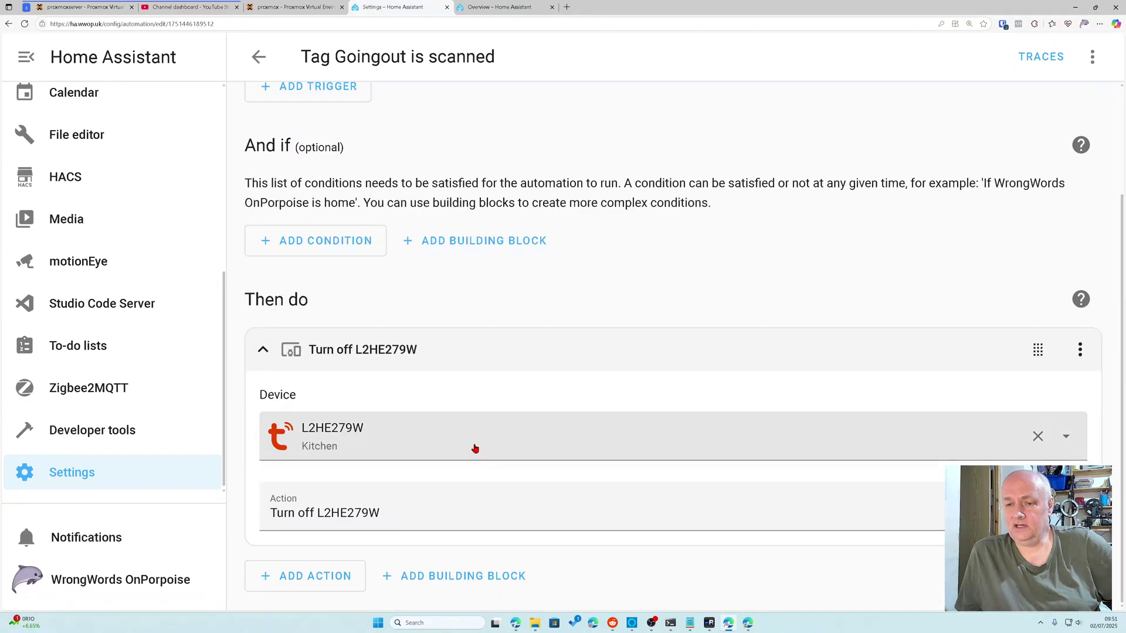
scroll(473, 448, up, 2)
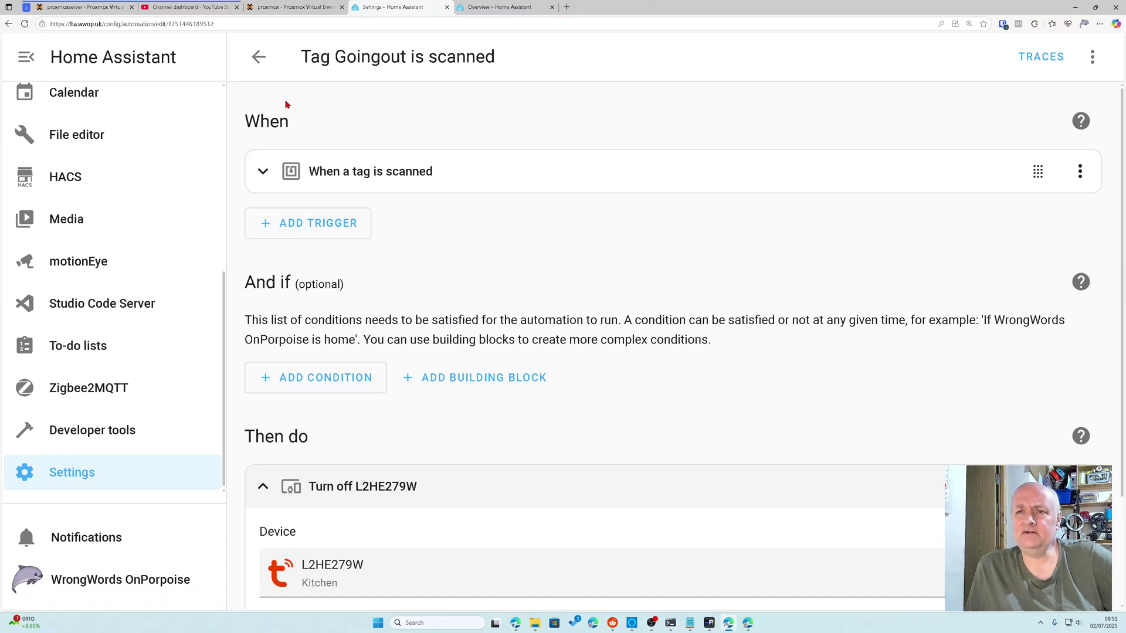
click(258, 57)
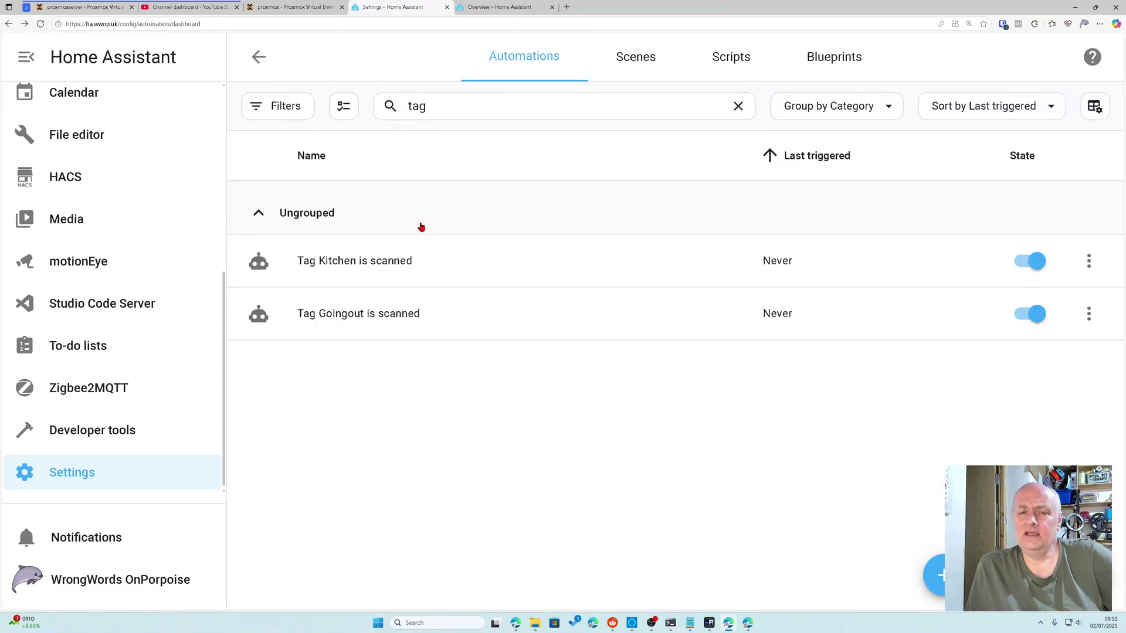